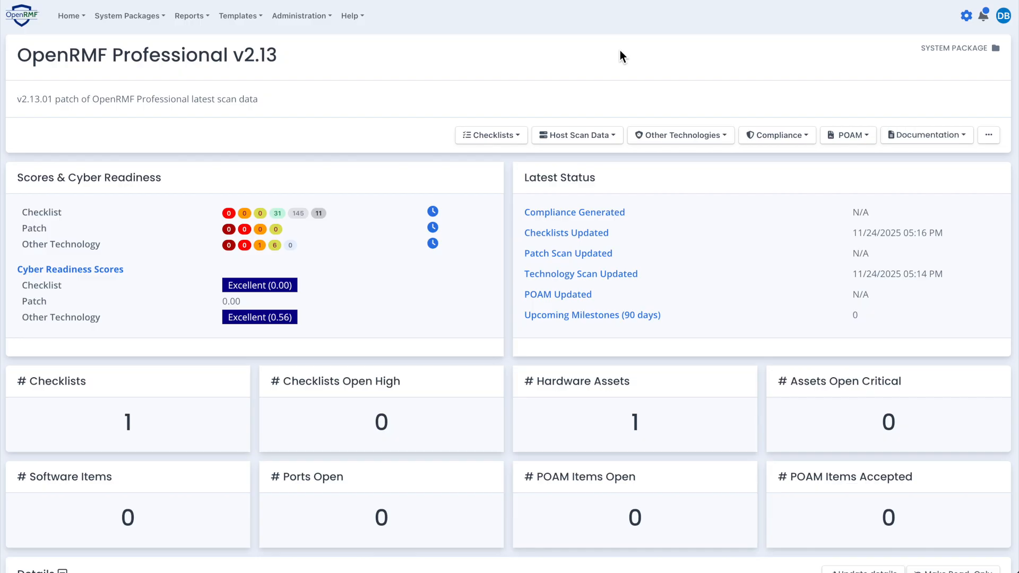
Open the Canonical Ubuntu 22.04 LTS STIG checklist for openrmfpro-web from the system package's checklist listing
scroll(287, 172, down, 1)
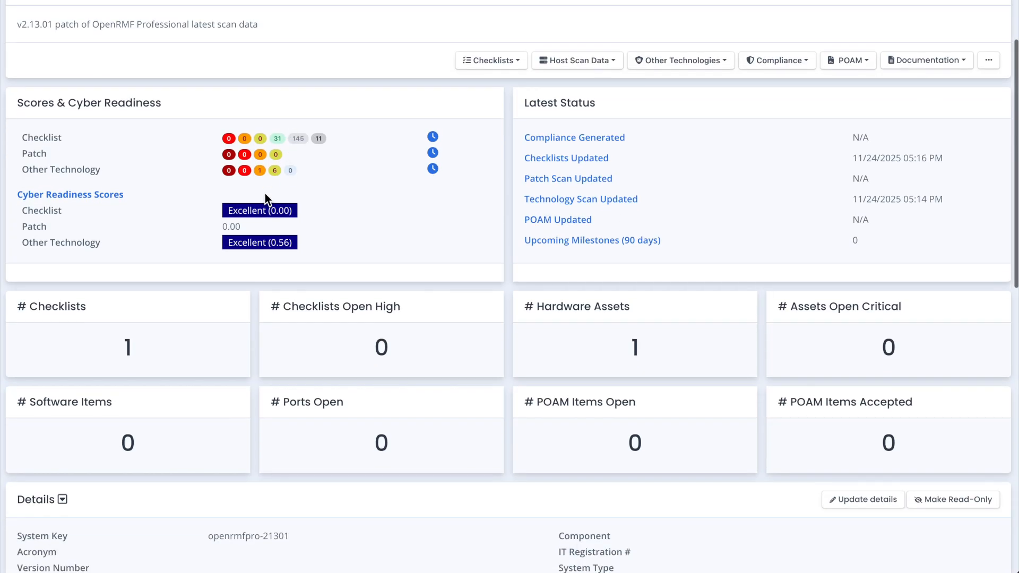
click(157, 340)
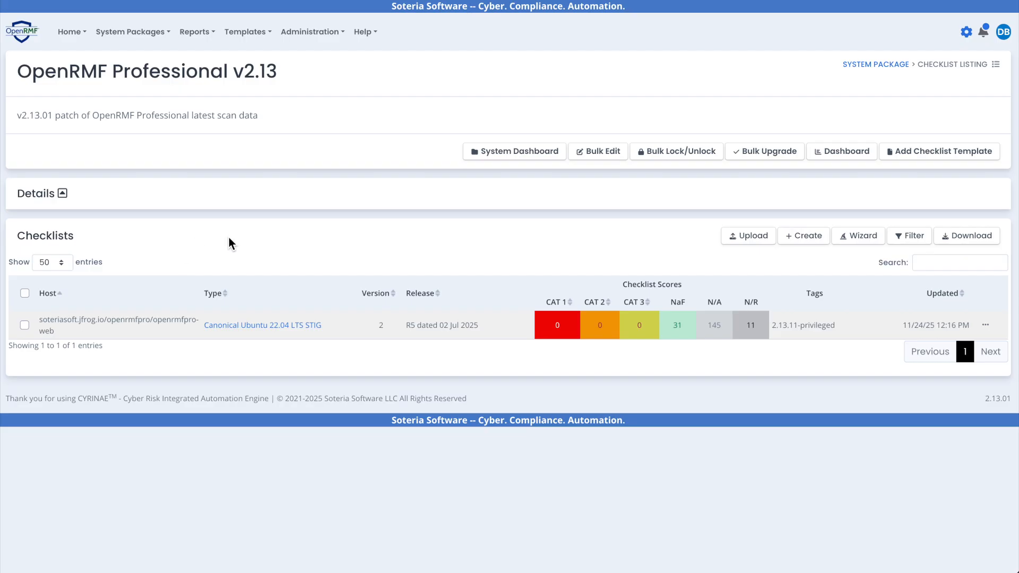
click(277, 327)
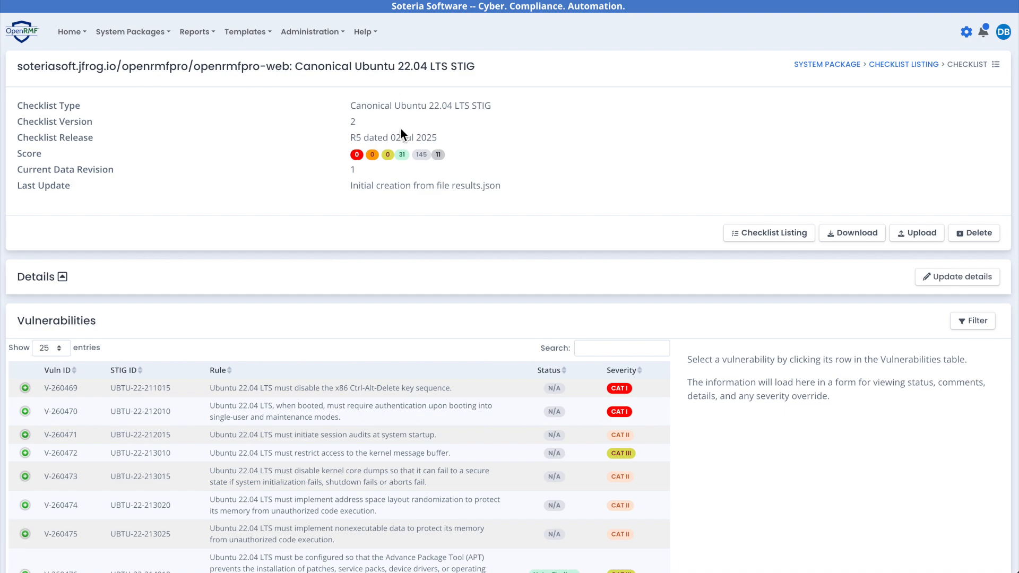
Highlight the STIG name Canonical Ubuntu 22.04 LTS STIG in the checklist's title, and clear the selection
drag(295, 66, 508, 74)
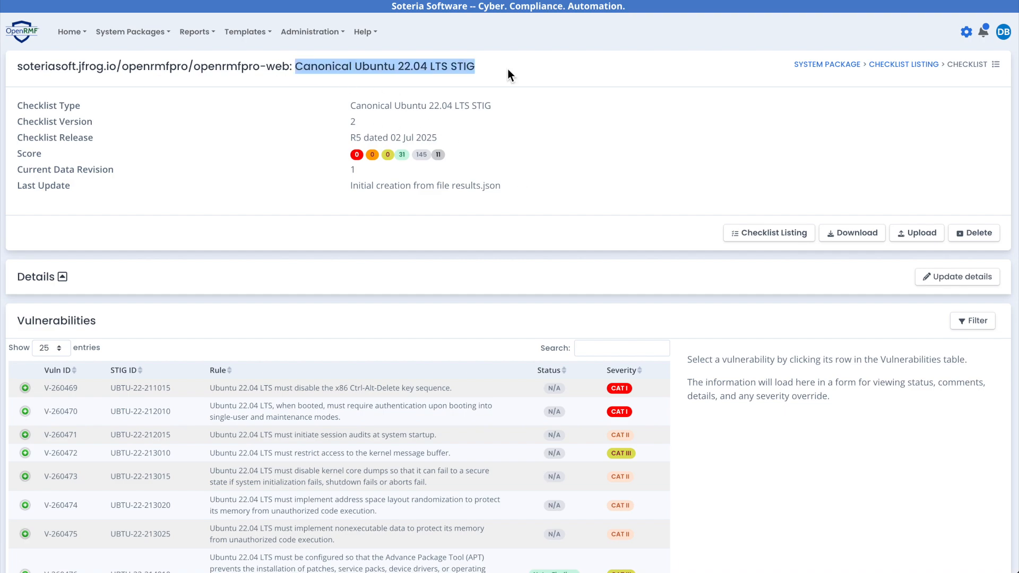
click(497, 69)
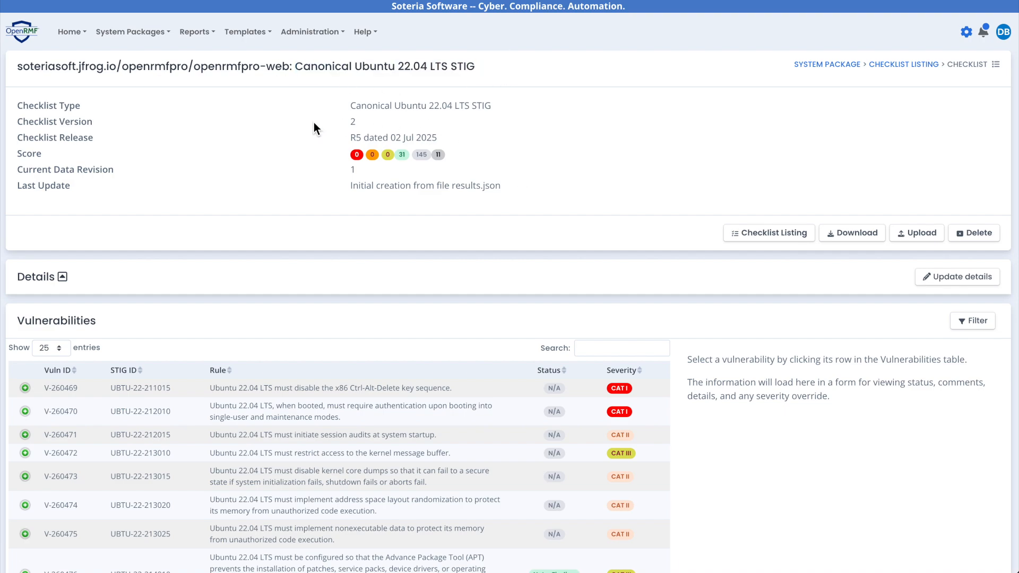
drag(194, 68, 405, 71)
click(298, 71)
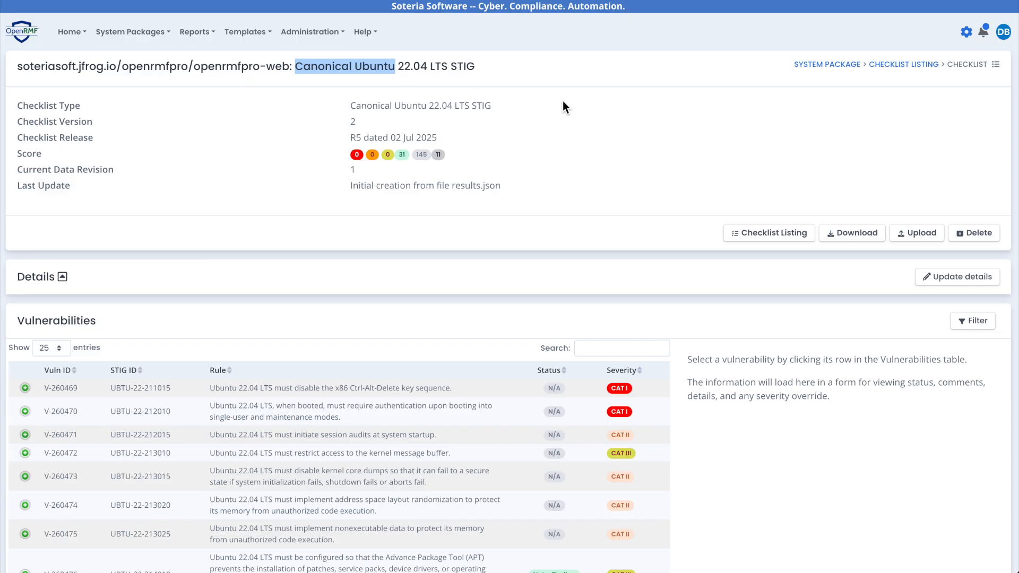
click(383, 76)
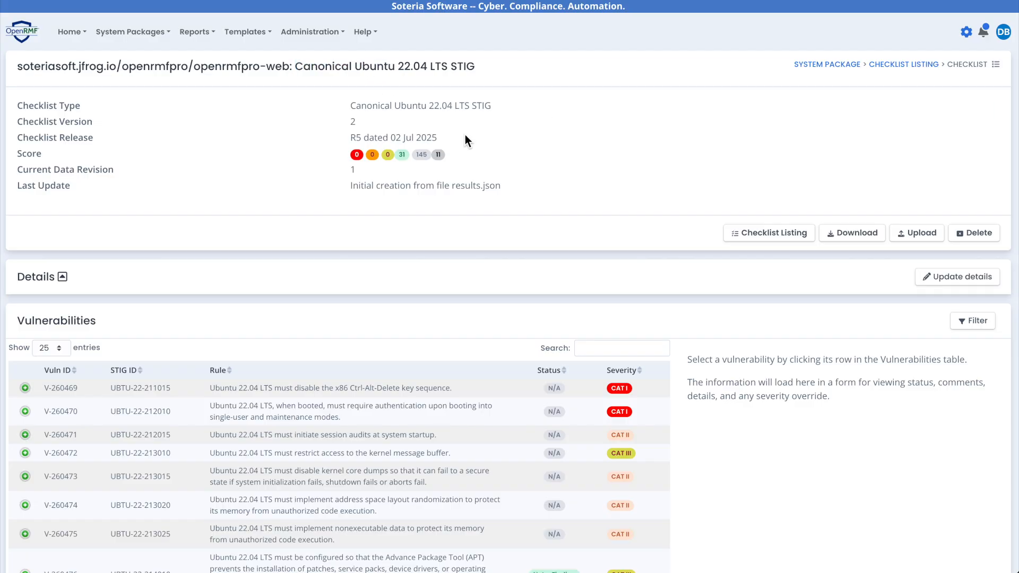
Filter the checklist's vulnerabilities to the N/A status through the score summary and look through them
scroll(484, 138, down, 1)
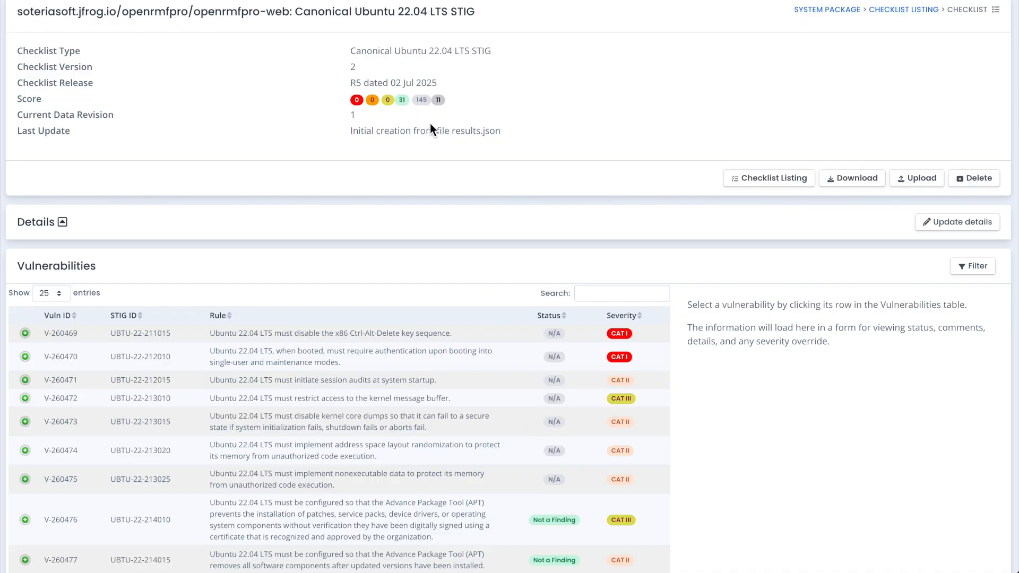
mouse_move(444, 109)
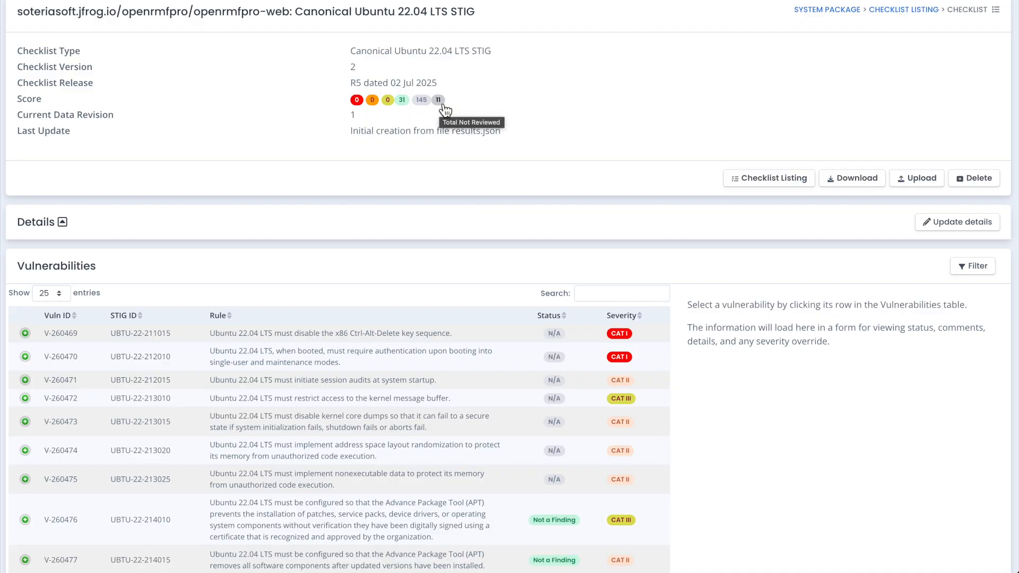
click(427, 105)
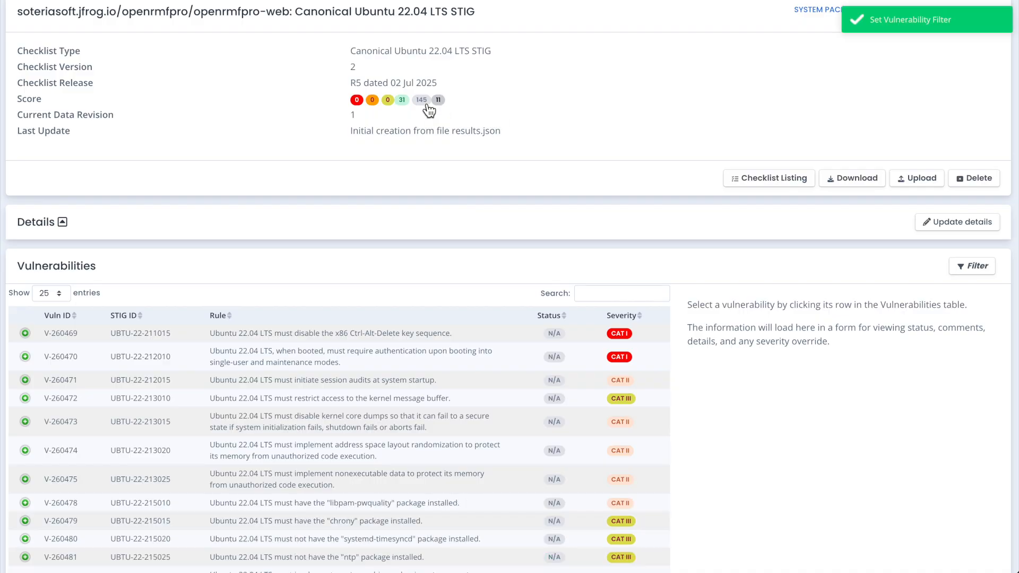
scroll(473, 171, down, 1)
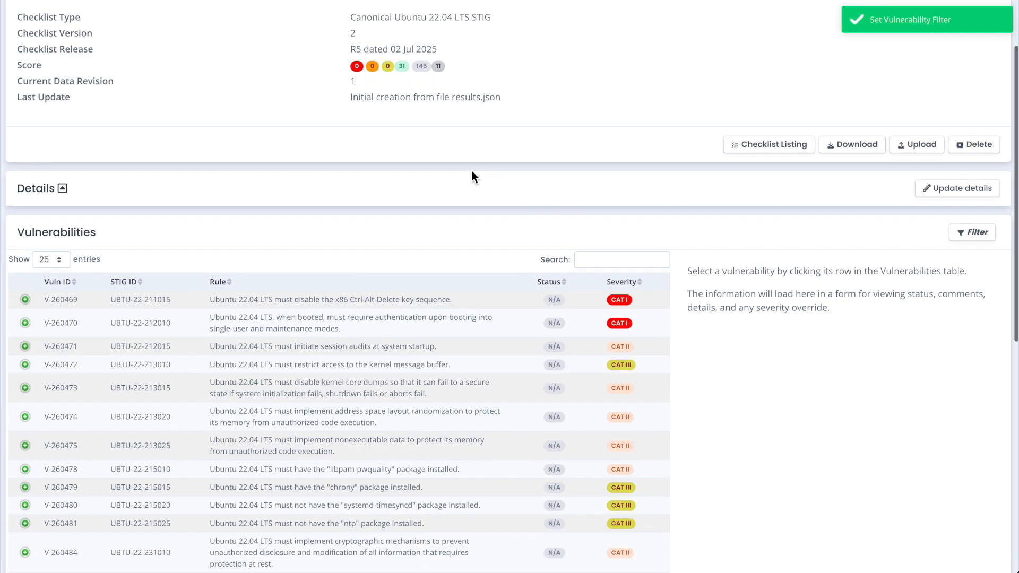
scroll(480, 281, down, 4)
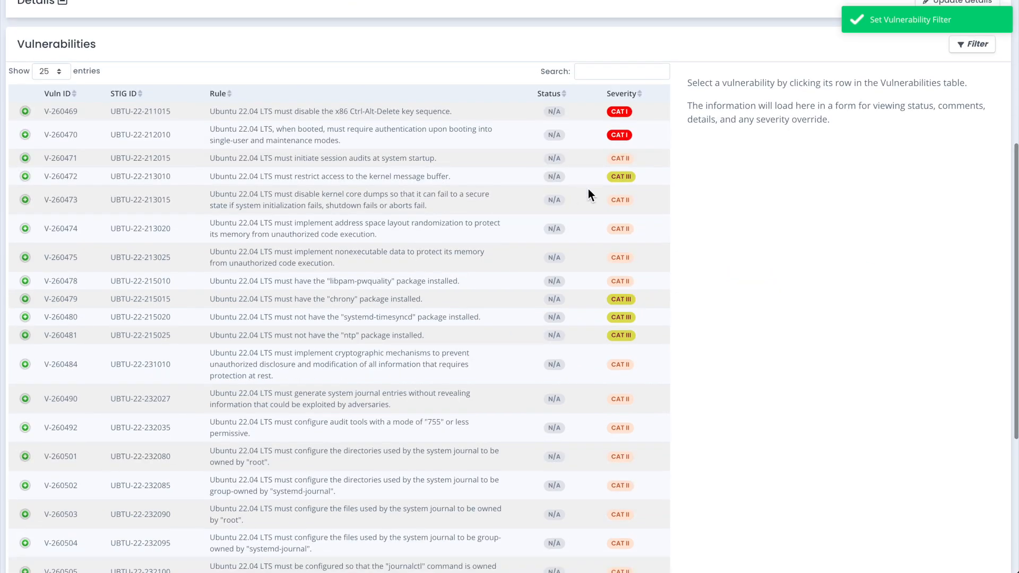
Filter the checklist's vulnerabilities to the Not a Finding status and look through them
scroll(532, 218, up, 4)
click(401, 76)
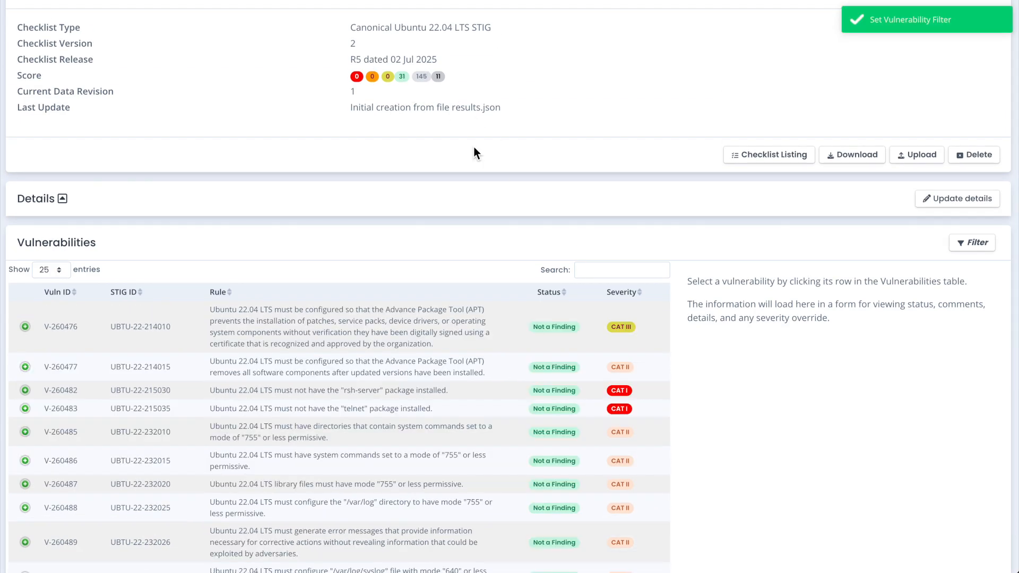
scroll(490, 173, down, 2)
Filter the checklist's vulnerabilities to the Not Reviewed status and look through them
scroll(490, 170, up, 2)
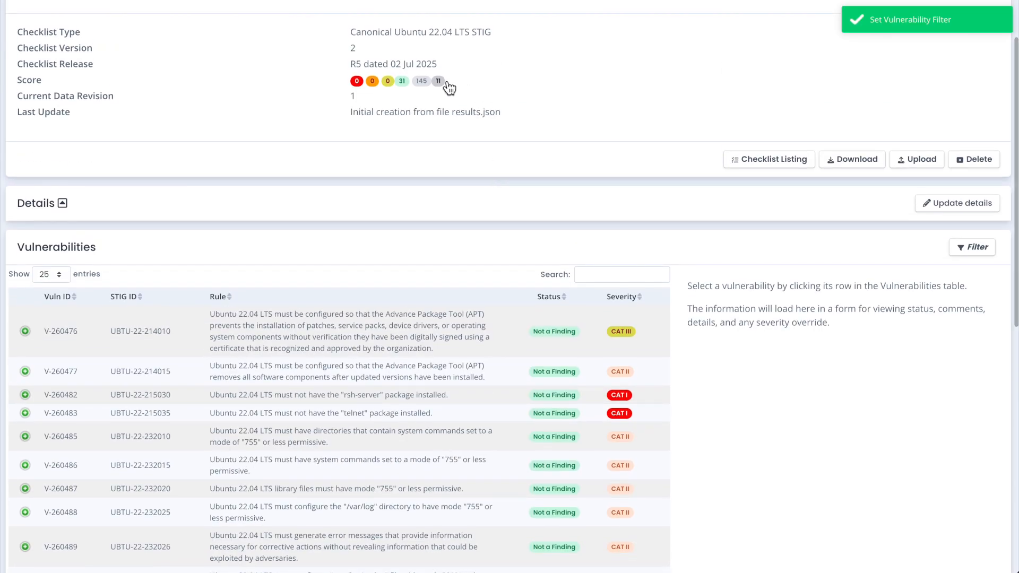
click(438, 76)
scroll(481, 192, down, 2)
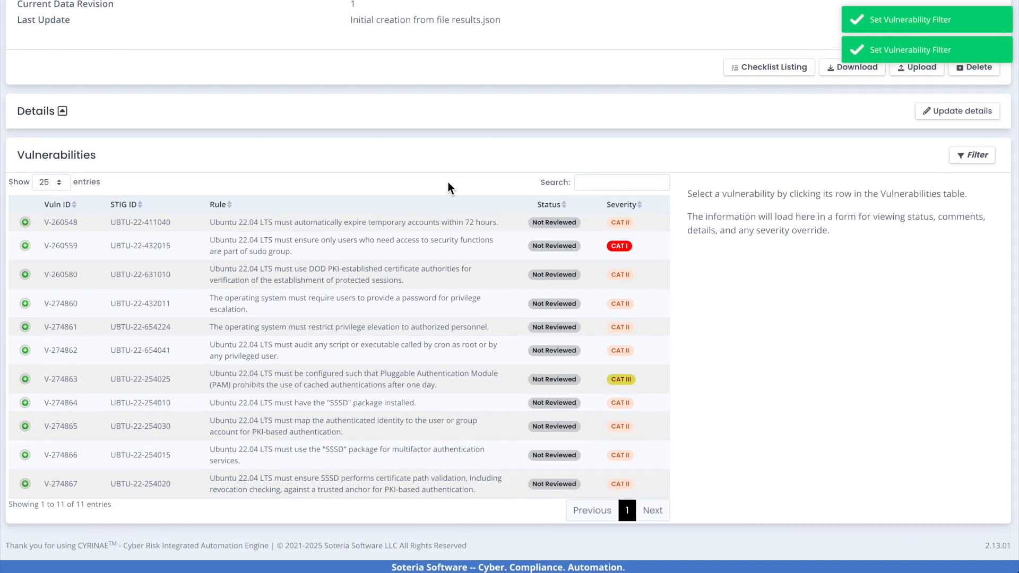
scroll(477, 180, up, 3)
scroll(515, 178, up, 1)
Switch to RapidFort and look through the repositories of the OpenRMF Professional v2-13-01 Patch project
click(546, 172)
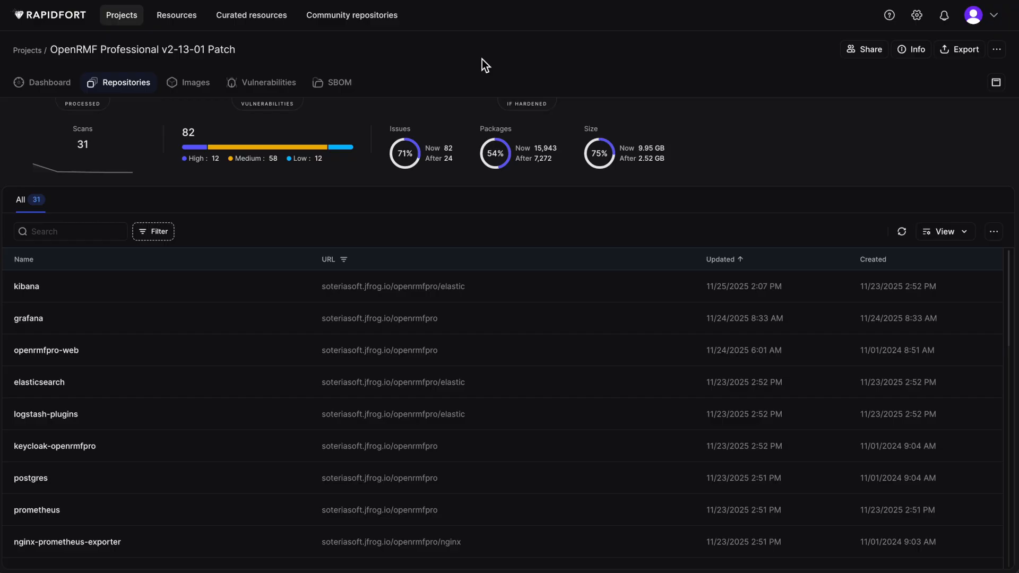
scroll(509, 324, down, 5)
scroll(509, 323, up, 5)
scroll(334, 348, down, 10)
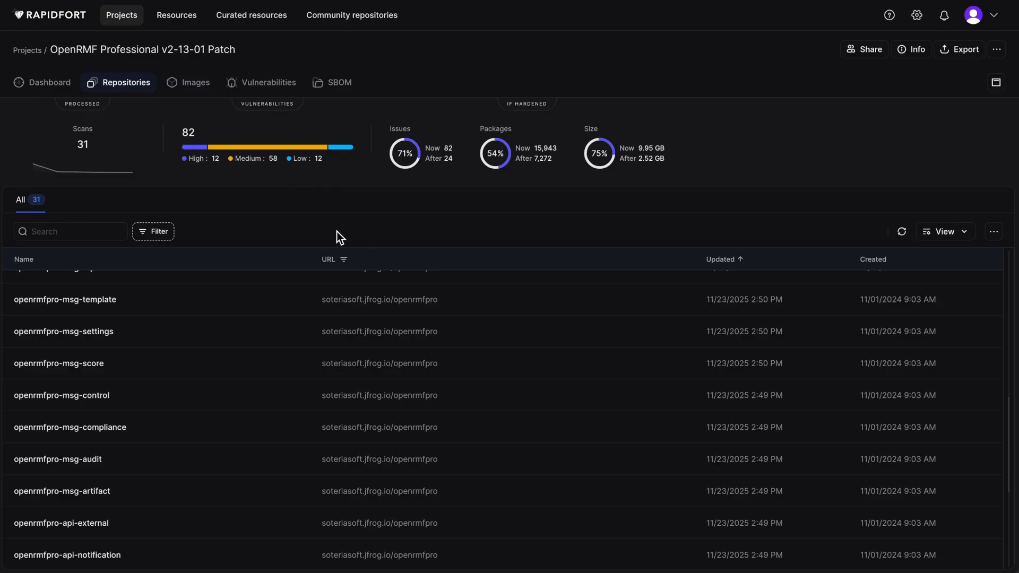
scroll(307, 323, up, 8)
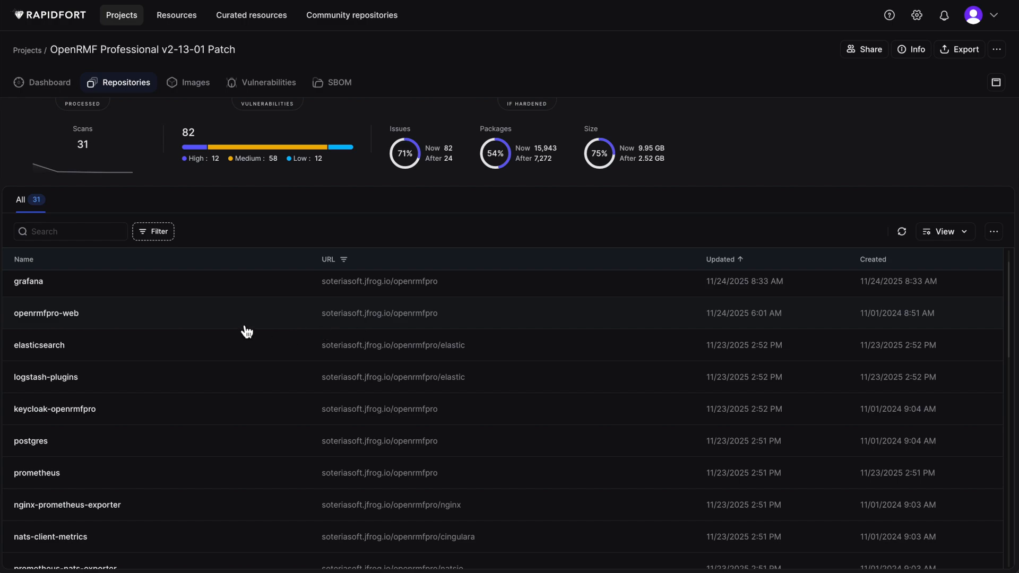
Open the security benchmark results of the openrmfpro-web:2.13.11-privileged image
click(169, 319)
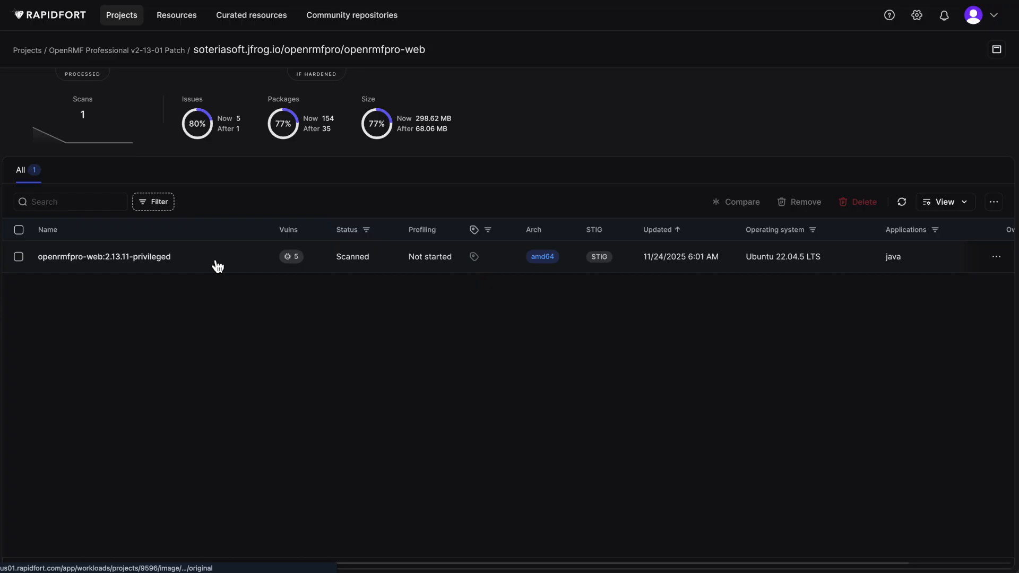
click(218, 265)
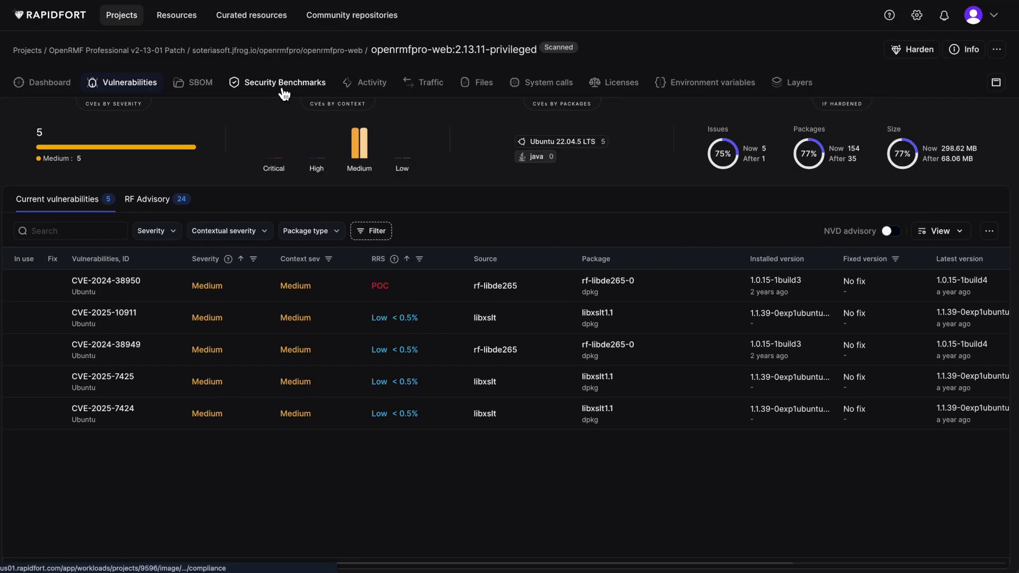
click(284, 94)
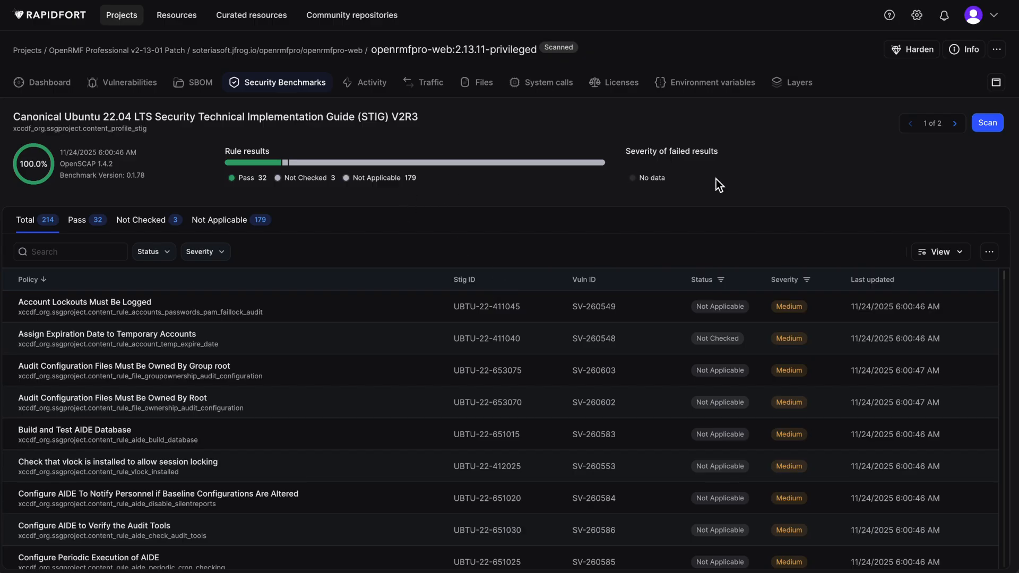
Set up an export of the Security Benchmark Results in JSON format, and cancel it
click(996, 49)
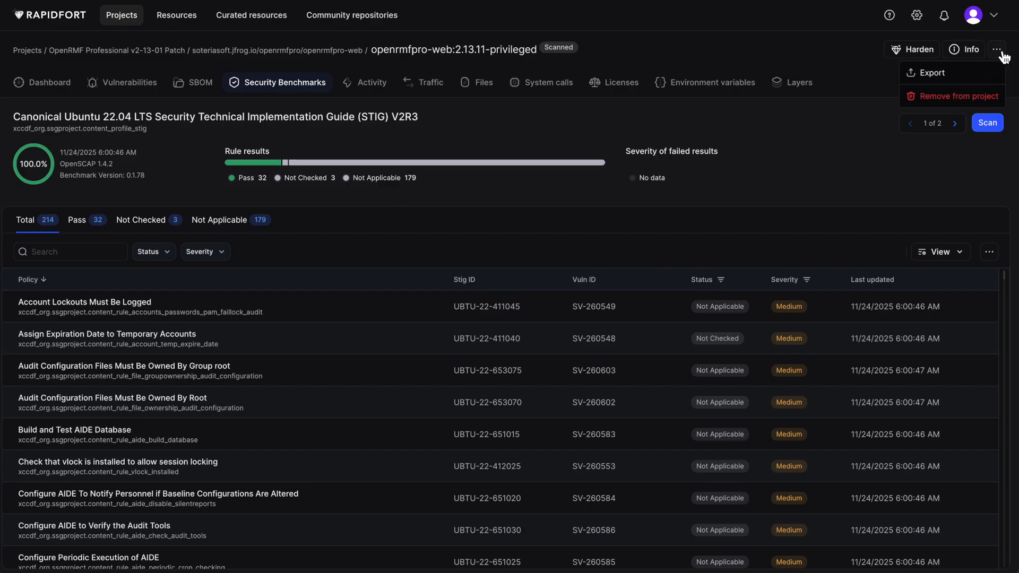
click(943, 76)
click(884, 55)
click(837, 115)
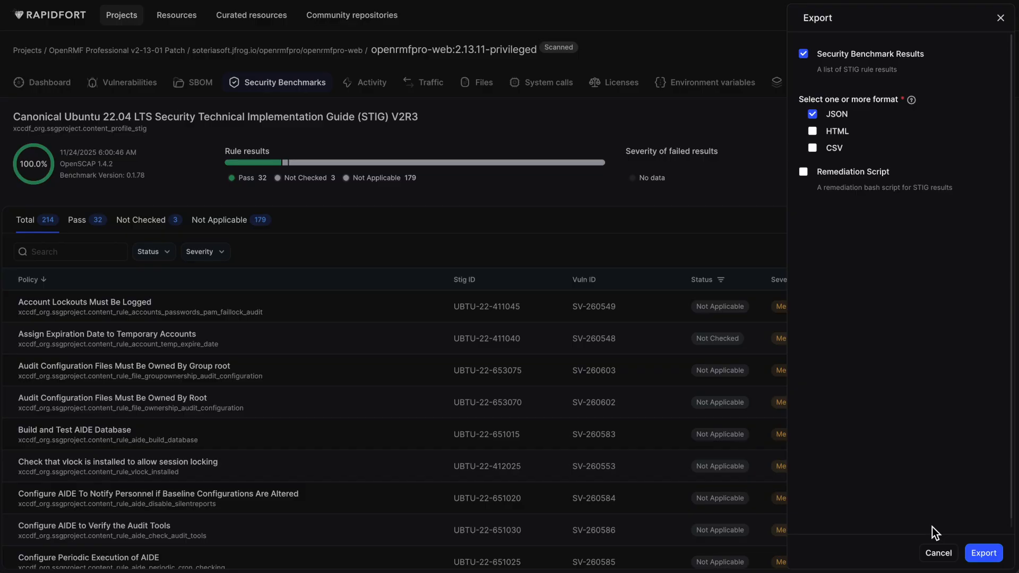
click(938, 553)
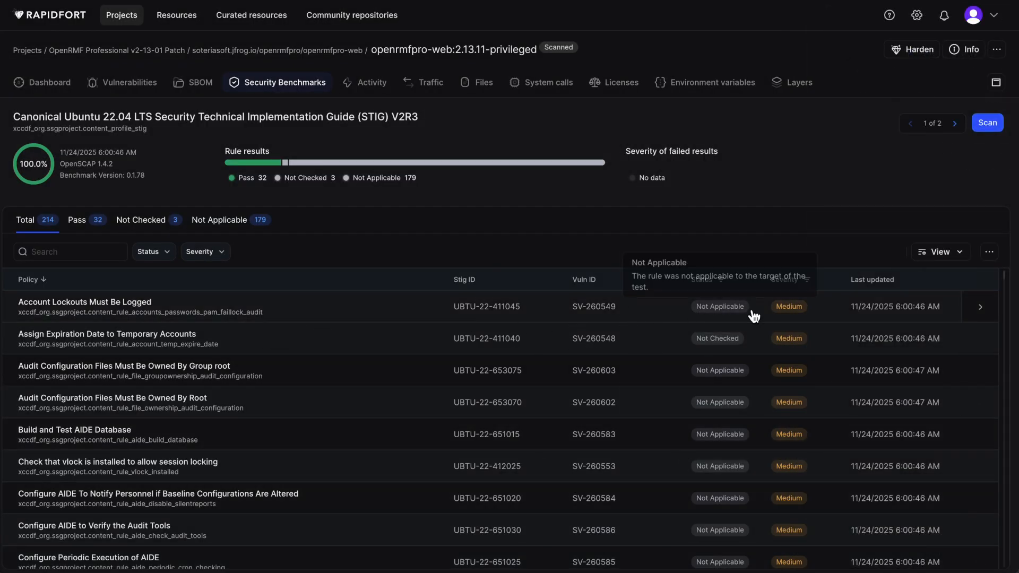
Examine the details and remediation script of the Account Lockouts Must Be Logged rule, and close its details
click(980, 309)
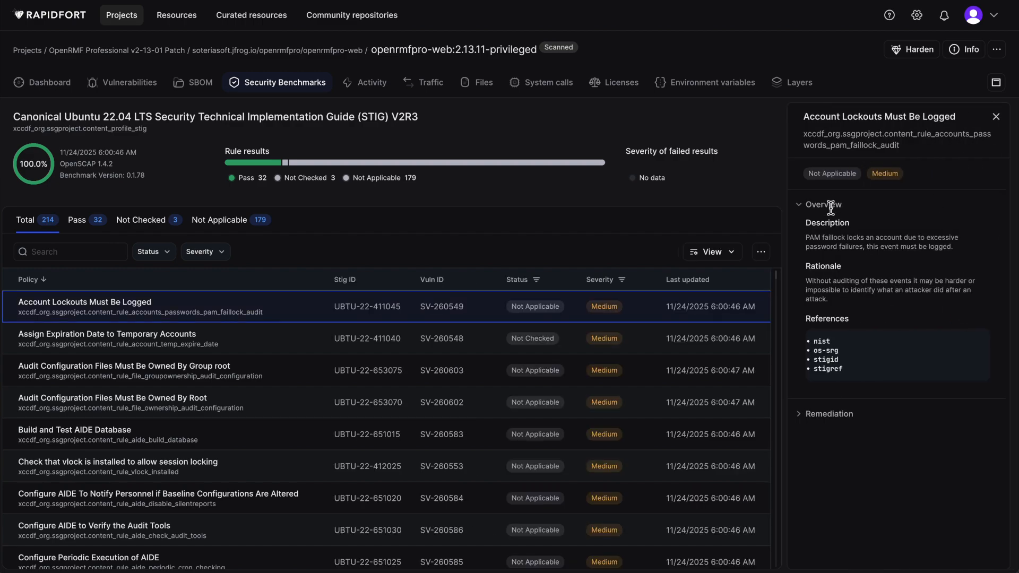
click(801, 415)
scroll(906, 402, down, 7)
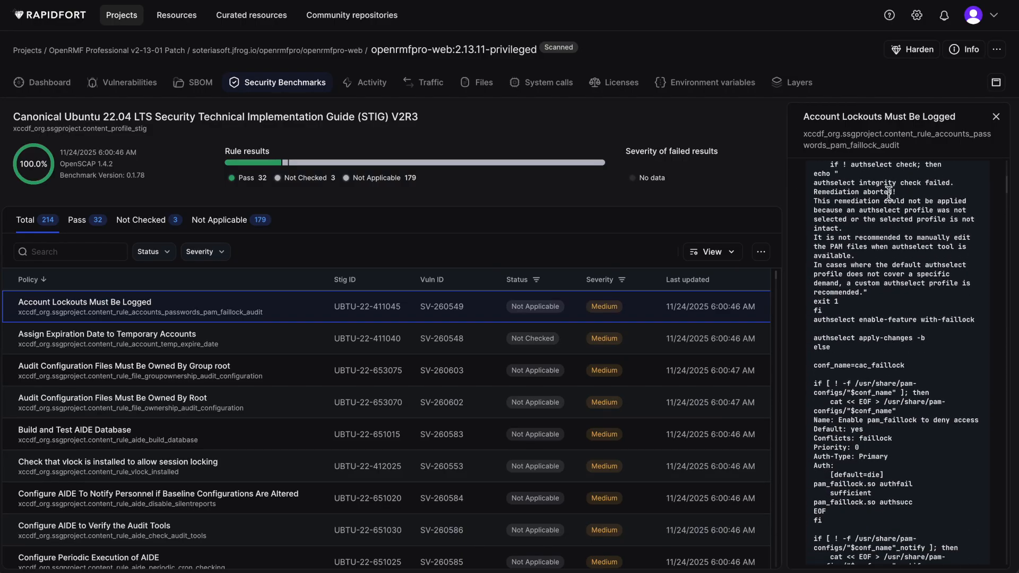
scroll(897, 320, down, 5)
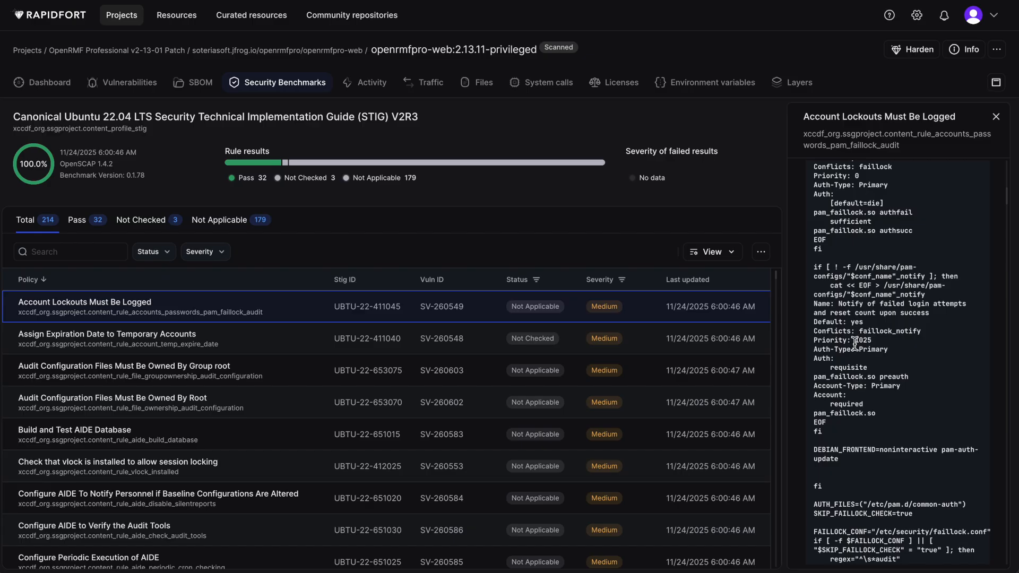
scroll(854, 342, up, 12)
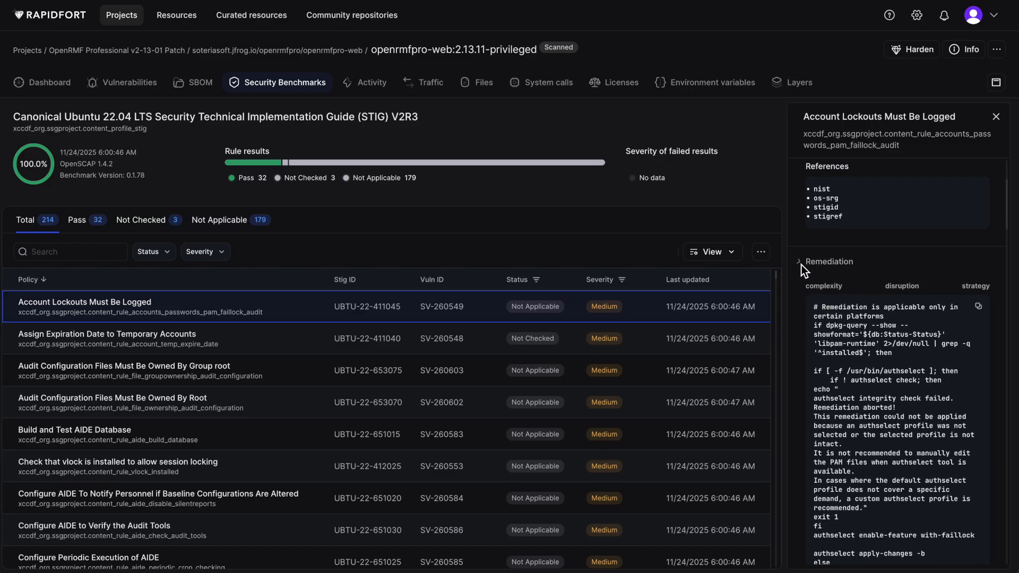
click(801, 265)
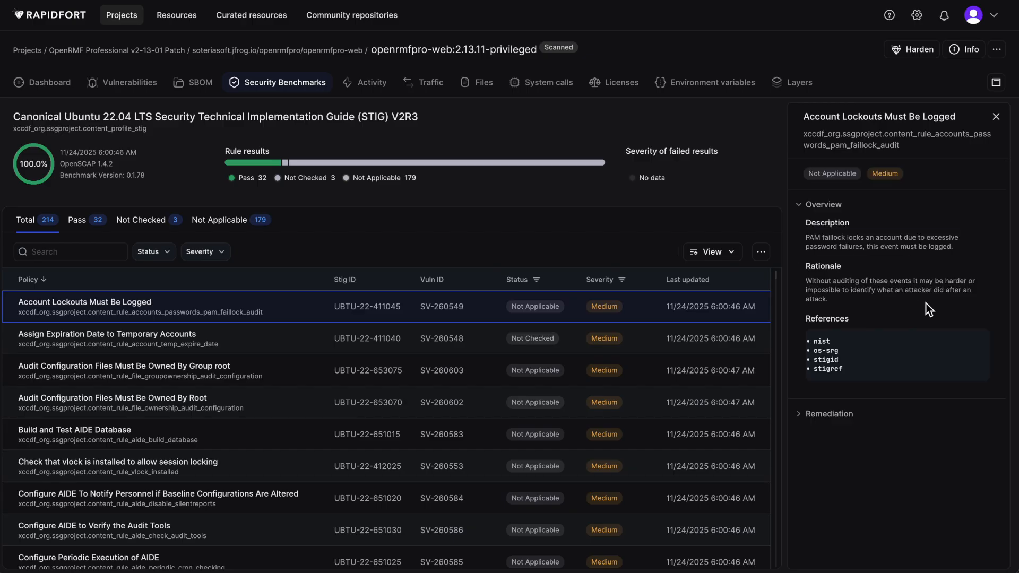
click(995, 116)
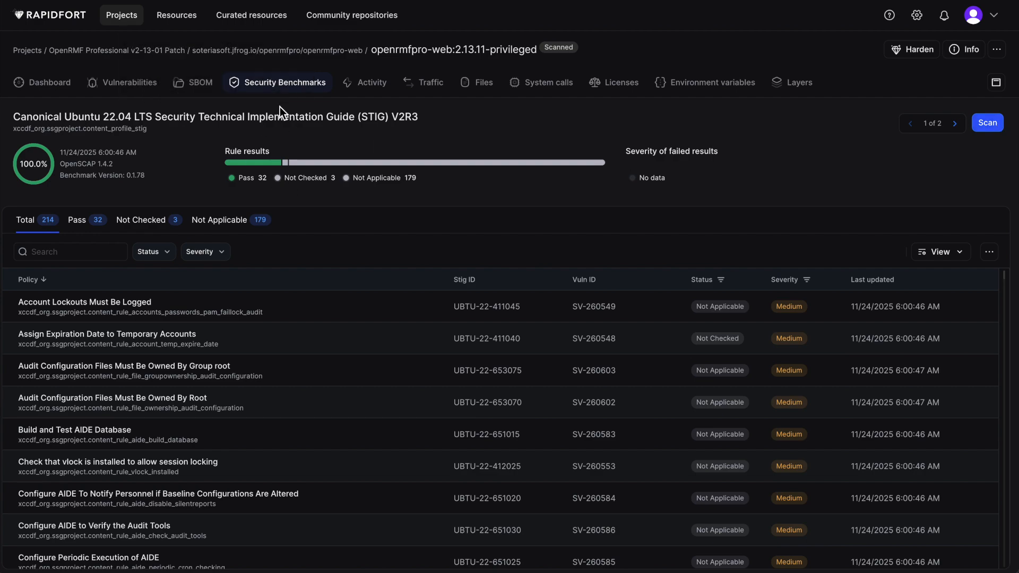
Open the security benchmarks of keycloak-openrmfpro:26.4.4-jammy-rfcurated and select the Canonical Ubuntu 22.04 LTS Security Technical Implementation Guide (STIG) V2R3 for a scan
click(136, 51)
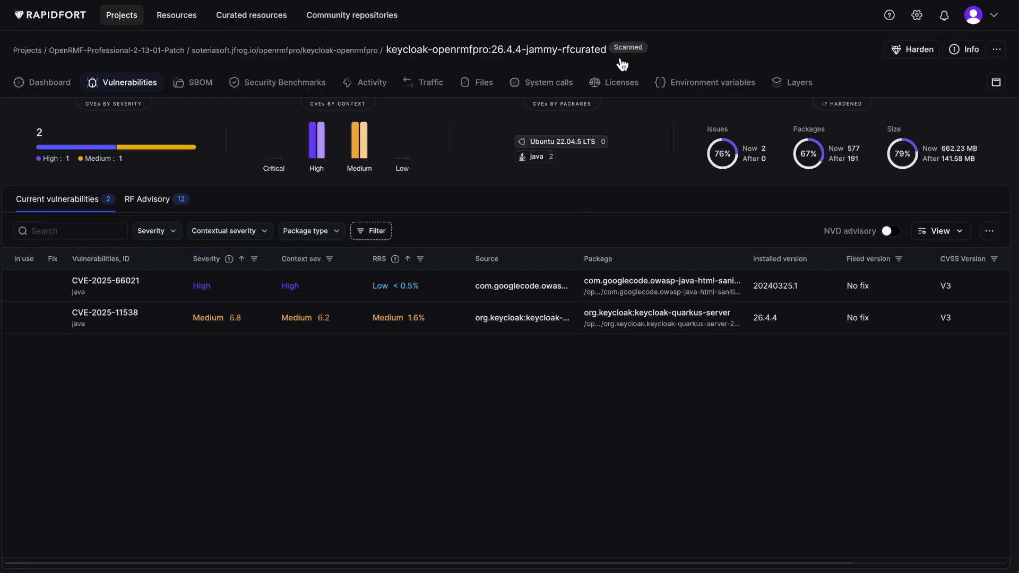
click(287, 87)
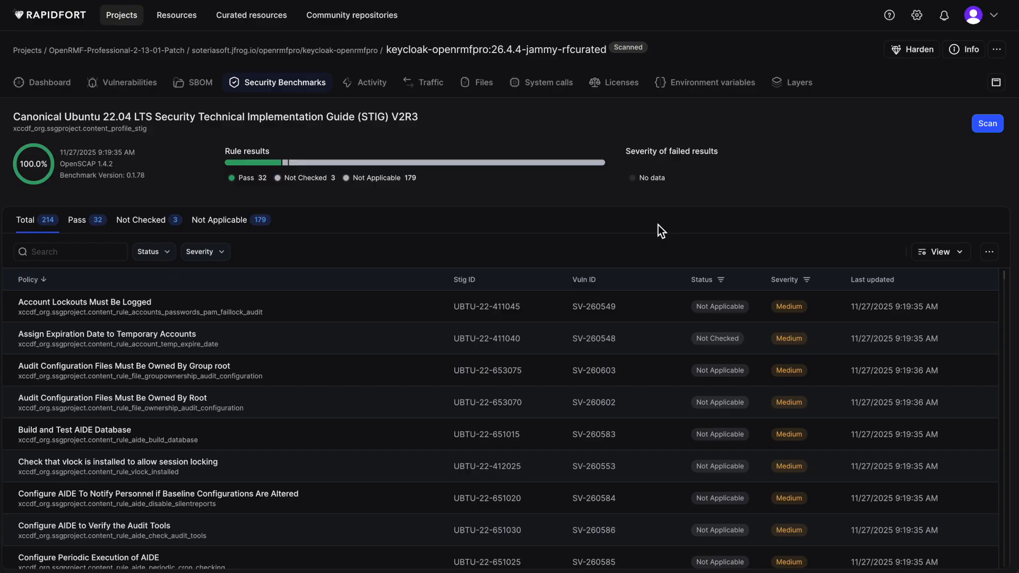
click(987, 124)
click(737, 203)
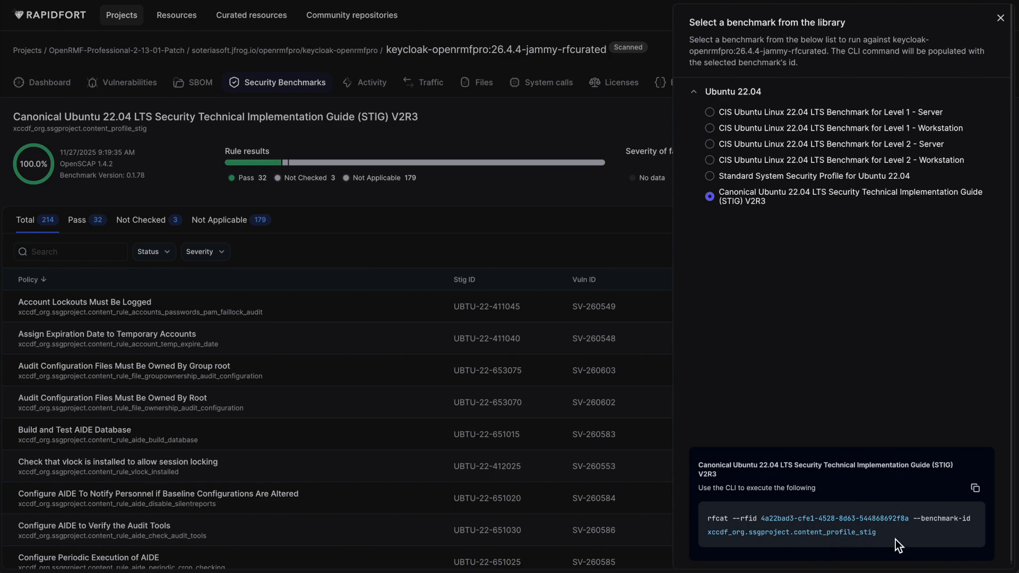
Copy the generated rfcat command for the selected STIG benchmark and run it in the terminal
click(977, 489)
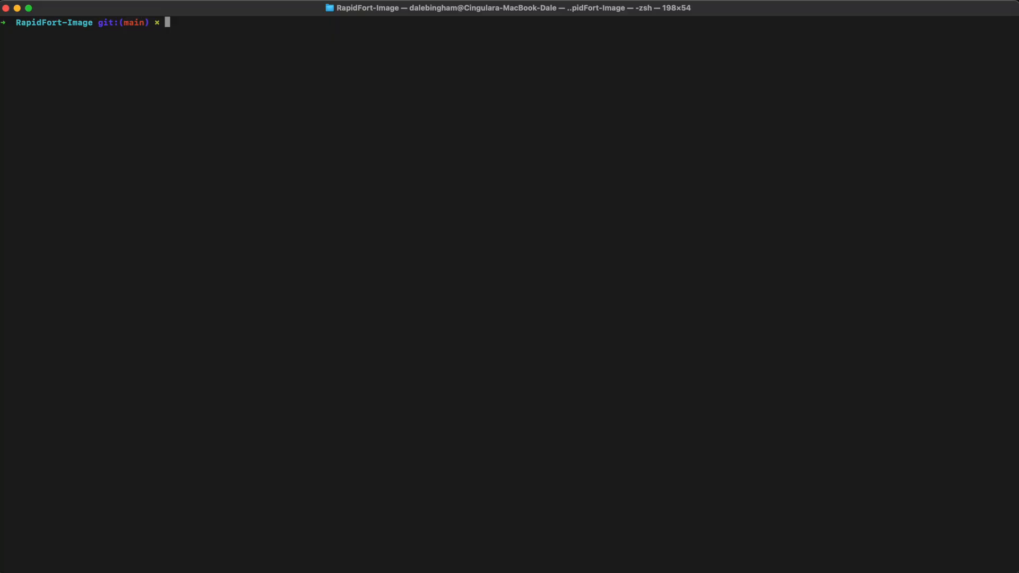
key(super+v)
key(Return)
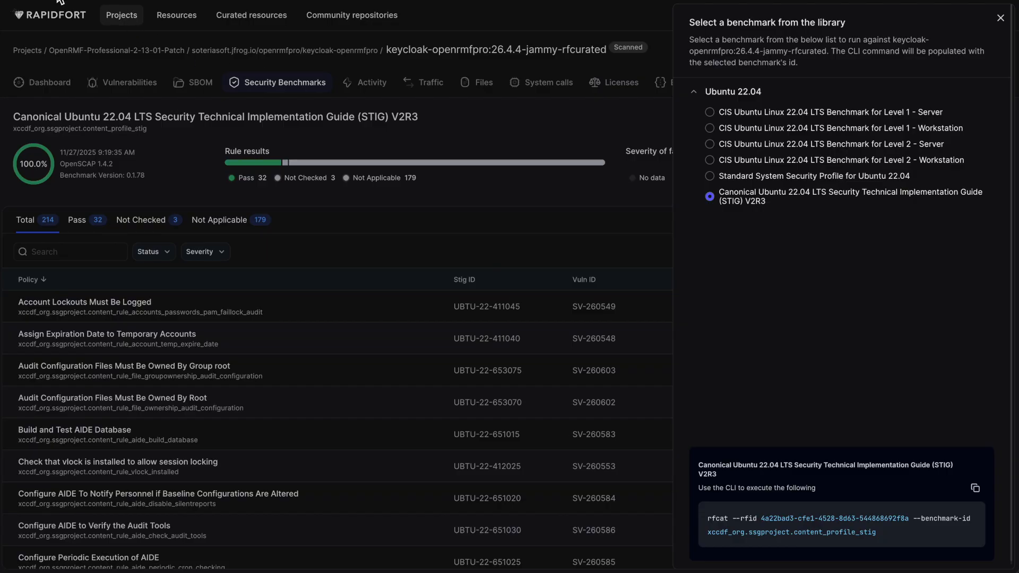
Close the benchmark library and export the Security Benchmark Results of keycloak-openrmfpro:26.4.4-jammy-rfcurated in JSON format
click(53, 0)
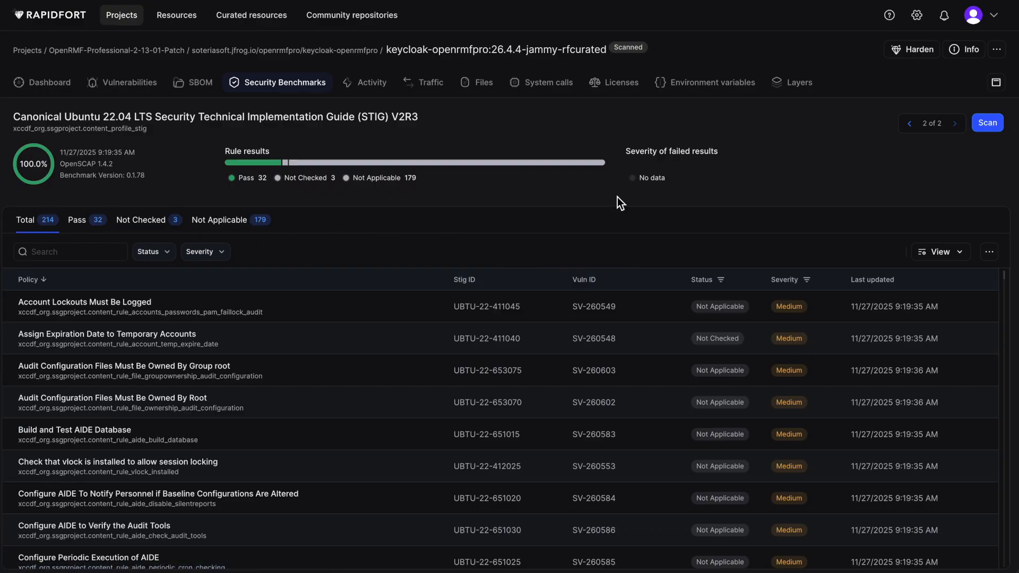
click(996, 50)
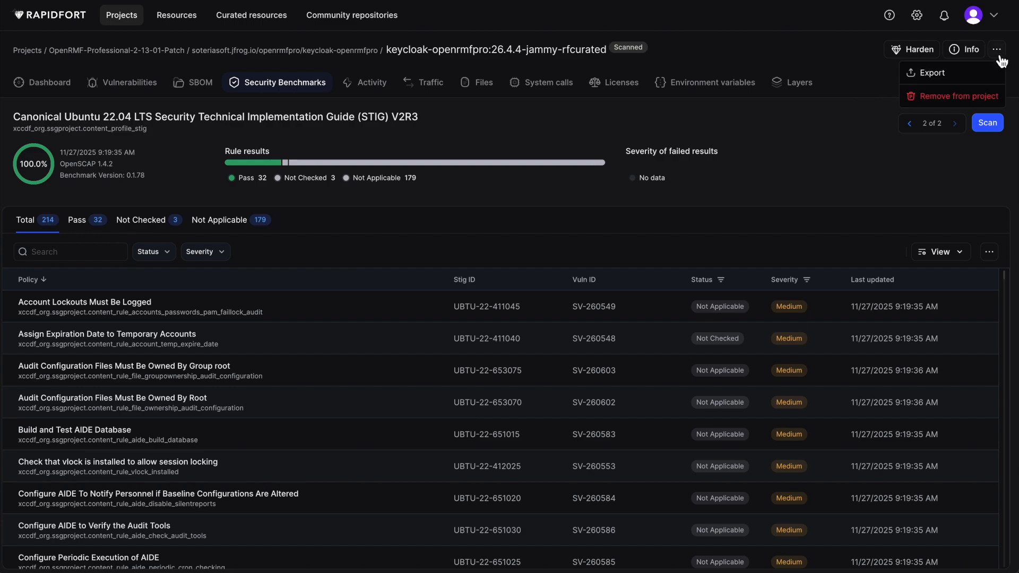
click(932, 72)
click(878, 61)
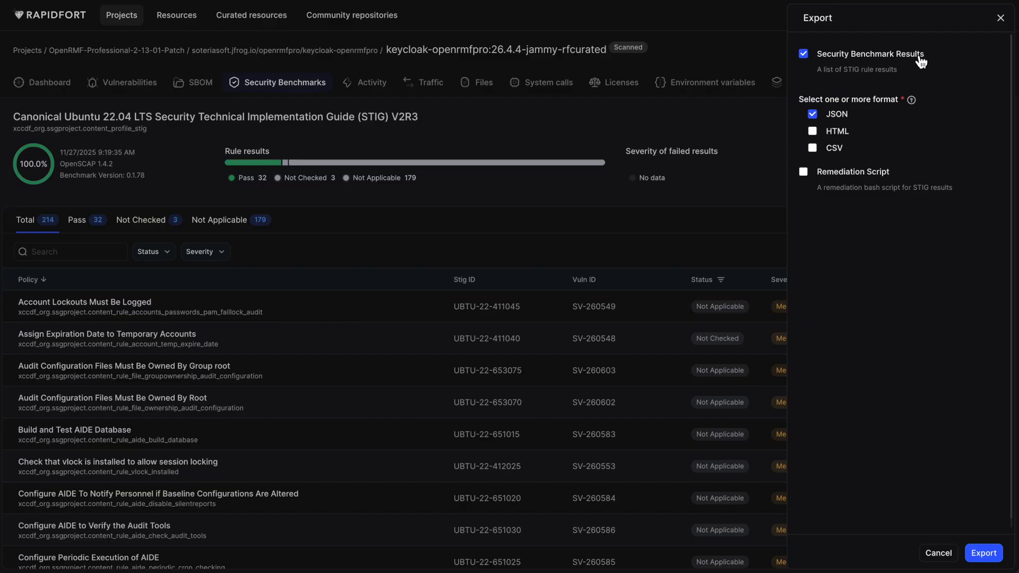
click(987, 556)
click(938, 552)
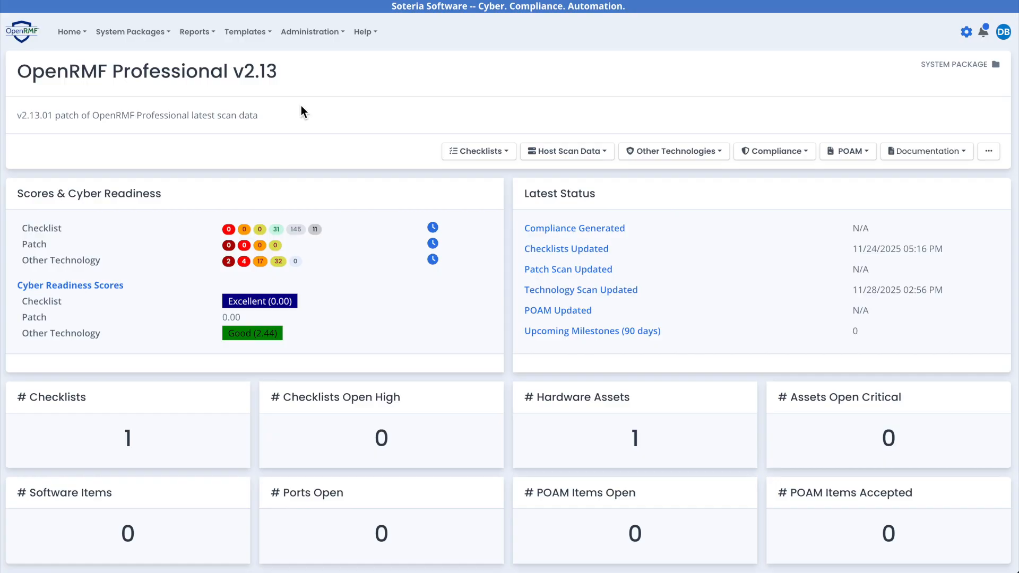
Switch to OpenRMF Professional and upload results.json as a compliance scan to the OpenRMF Professional v2.13 system package
click(475, 154)
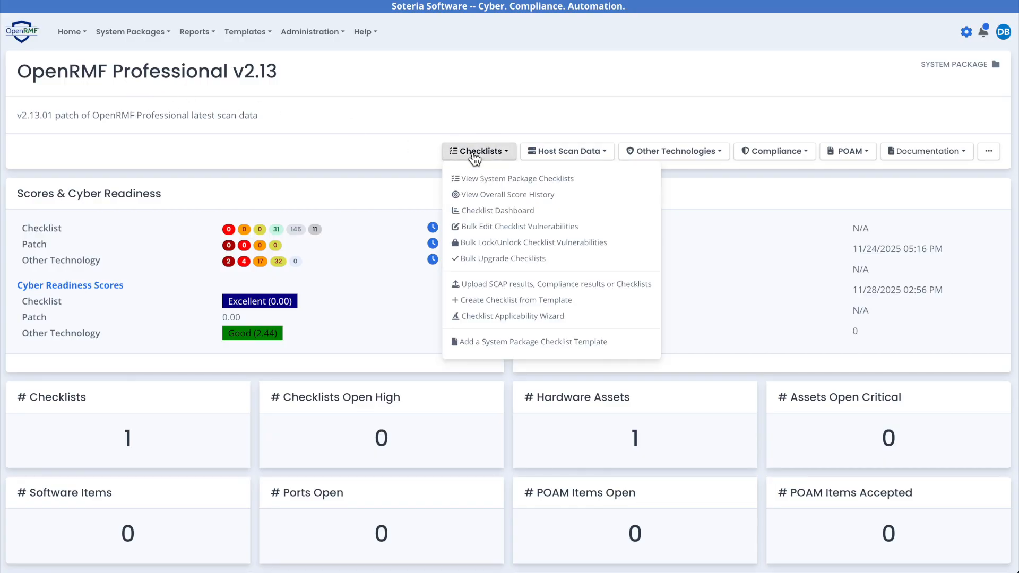
click(581, 287)
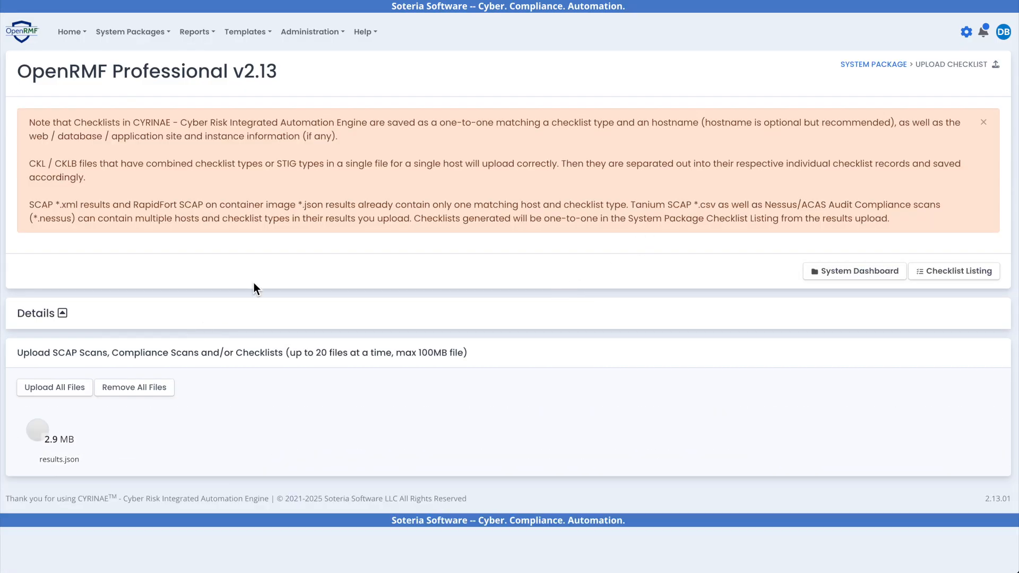
click(65, 392)
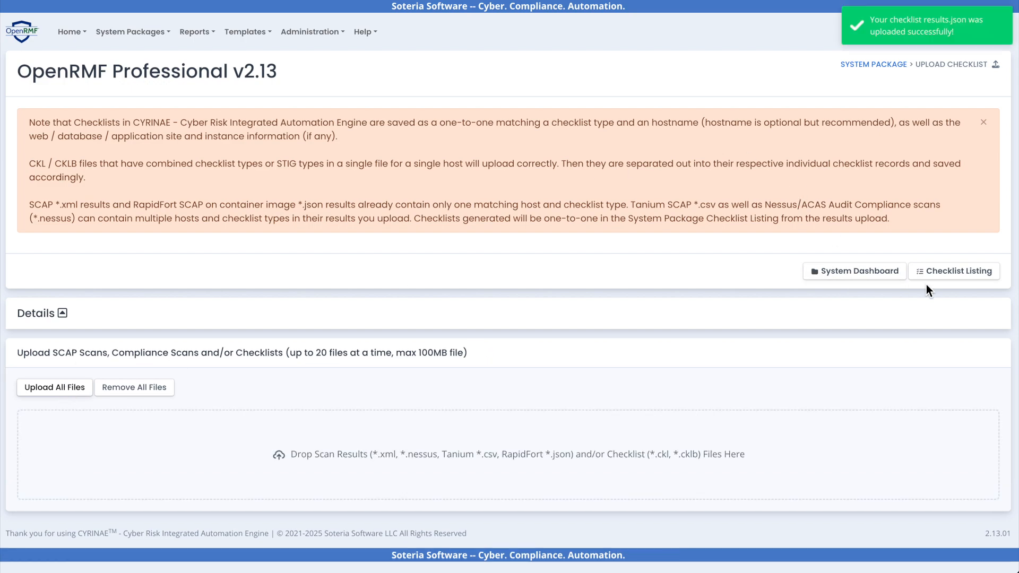
Open the keycloak-openrmfpro Canonical Ubuntu 22.04 LTS STIG checklist from the checklist listing and review its score and vulnerabilities
click(965, 274)
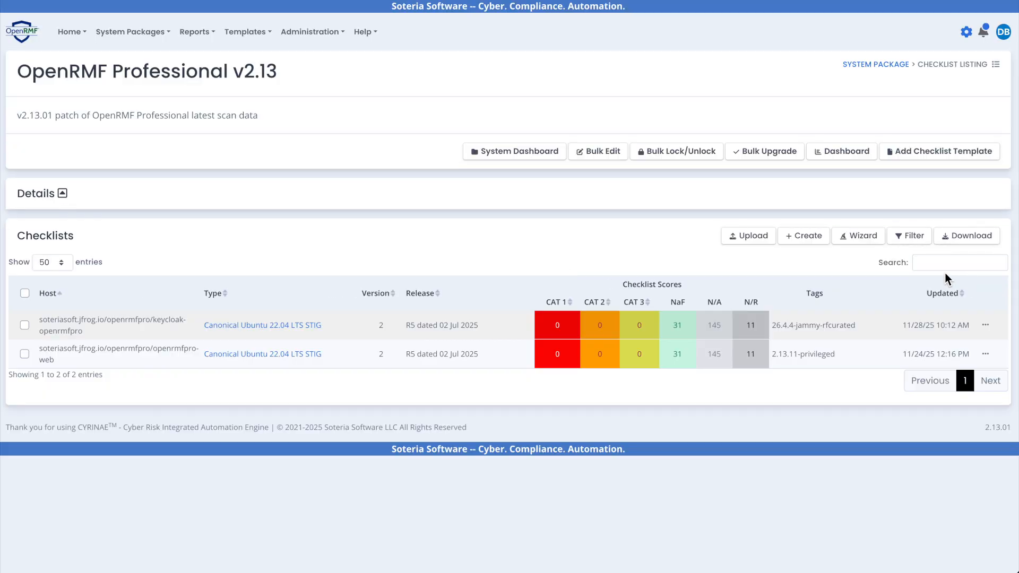
click(298, 328)
scroll(266, 183, down, 2)
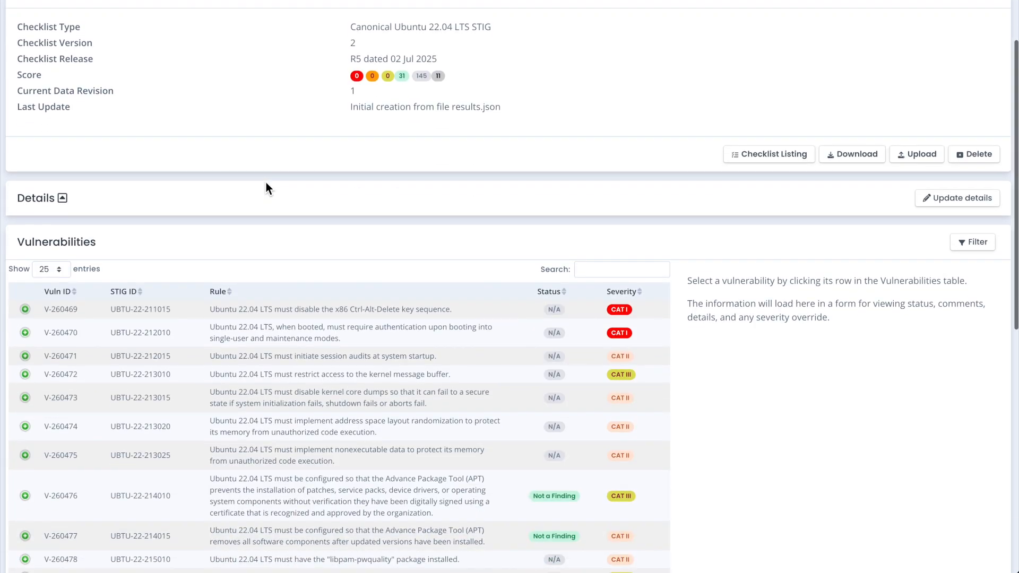
scroll(258, 269, up, 2)
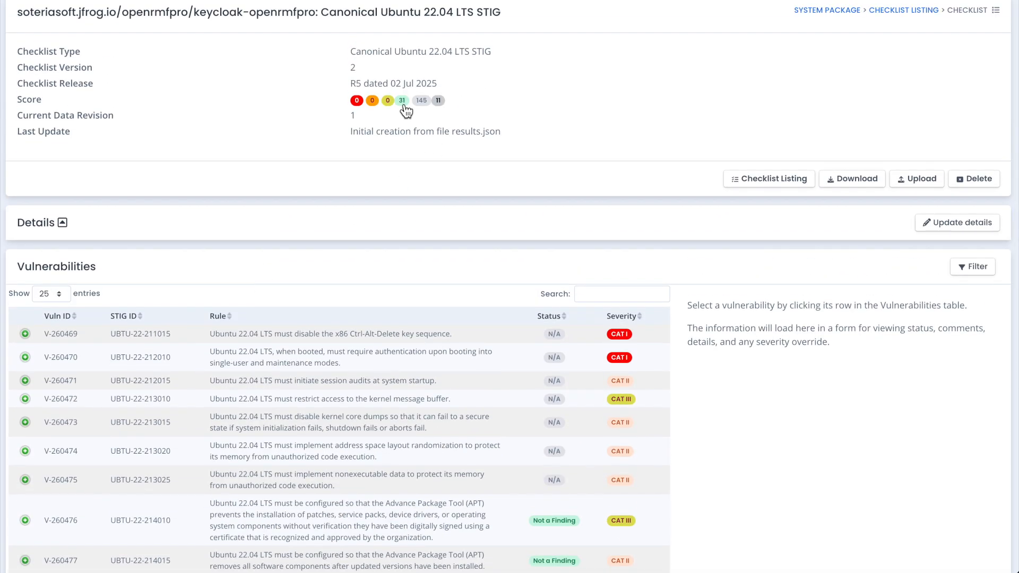
mouse_move(426, 111)
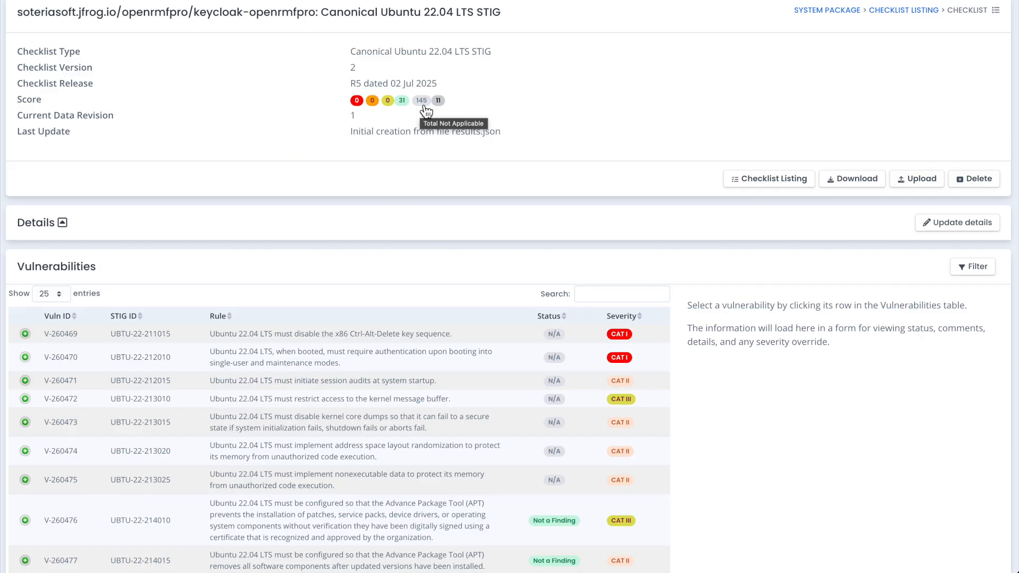
Filter the Keycloak checklist's vulnerabilities by Not Reviewed, review them, and switch the filter to Not Applicable
click(439, 101)
scroll(455, 209, down, 3)
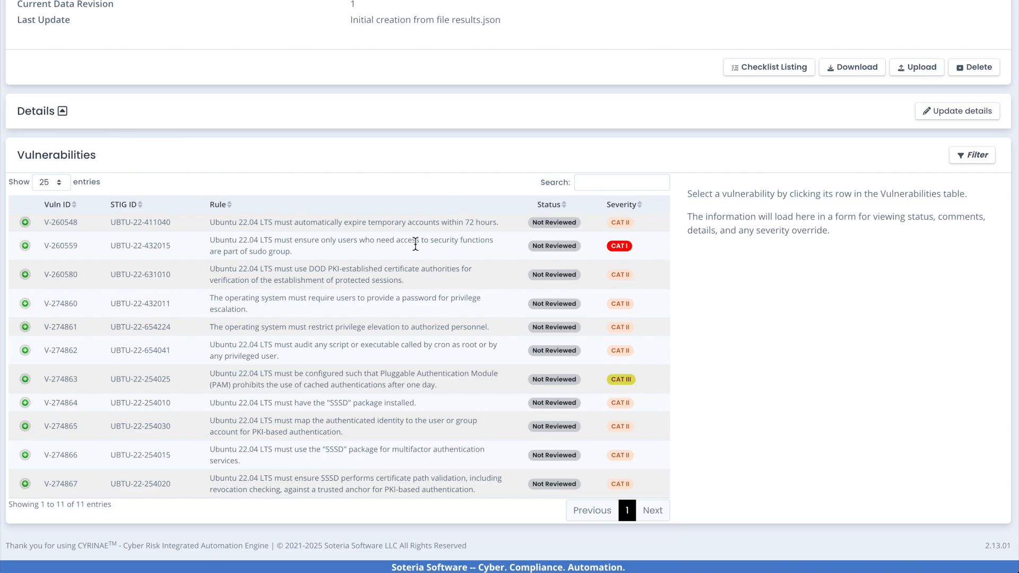
scroll(419, 241, up, 1)
scroll(421, 241, up, 2)
click(423, 157)
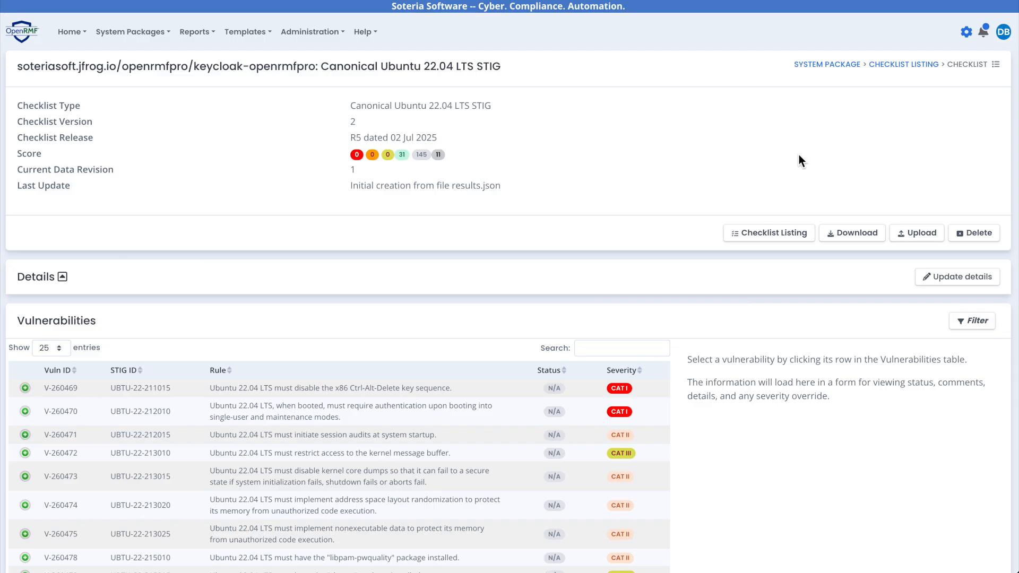
Return to the system package, open its compliance page, and expand the details to review the compliance settings
click(841, 66)
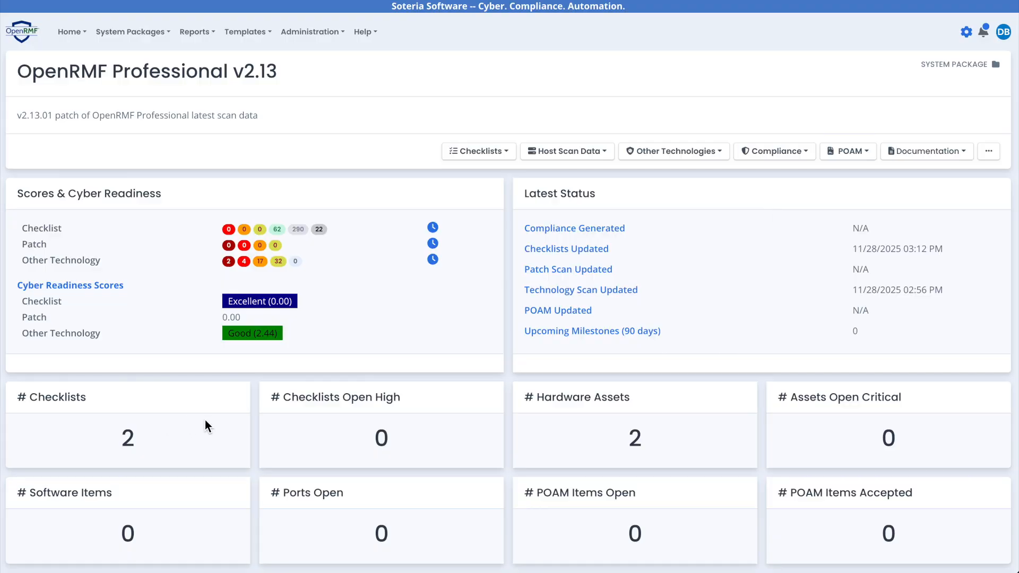
click(783, 154)
click(778, 176)
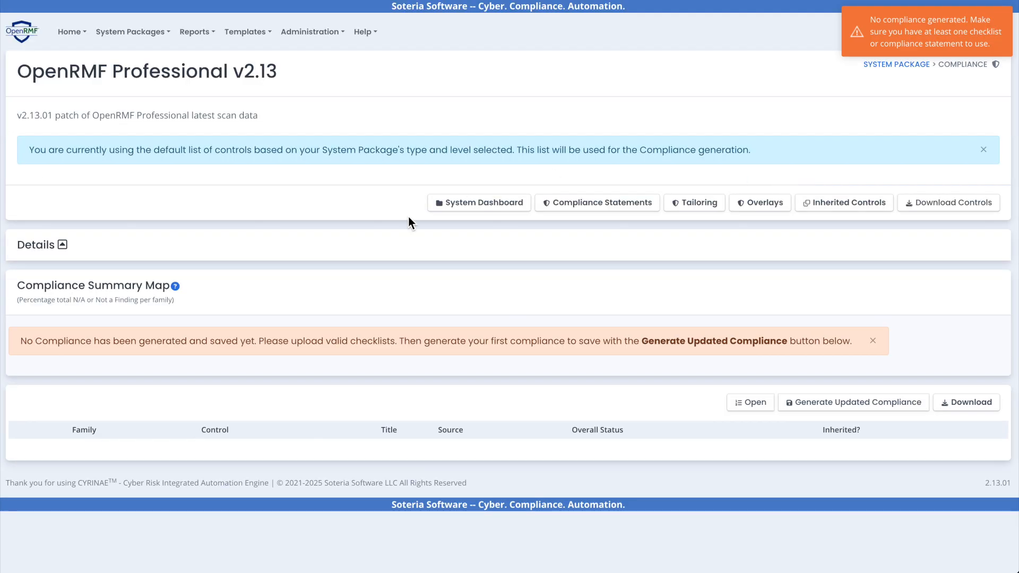
click(64, 244)
scroll(220, 260, down, 2)
scroll(221, 257, down, 1)
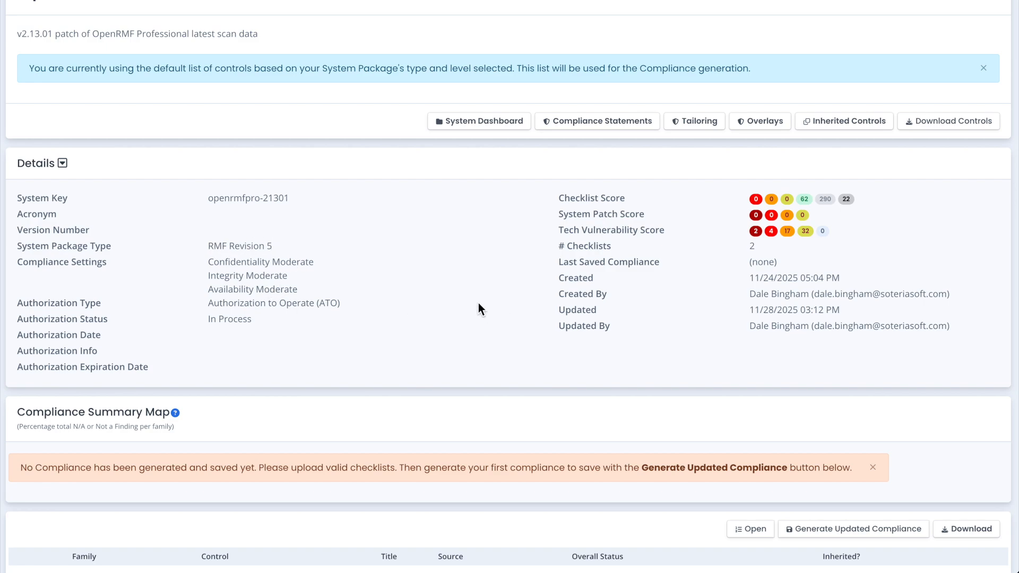
scroll(860, 459, down, 1)
Generate and save a new system compliance titled "Baseline Compliance" with the description "Starting compliance for my software stack"
click(846, 466)
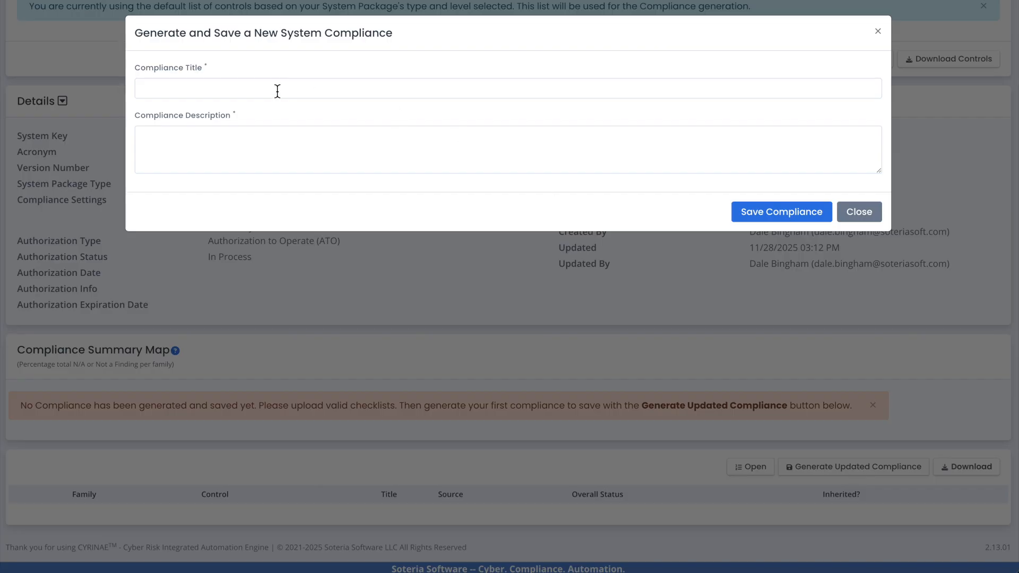
click(276, 91)
text(Baseline Compliance)
key(Tab)
text(Starting compliance for my softwar)
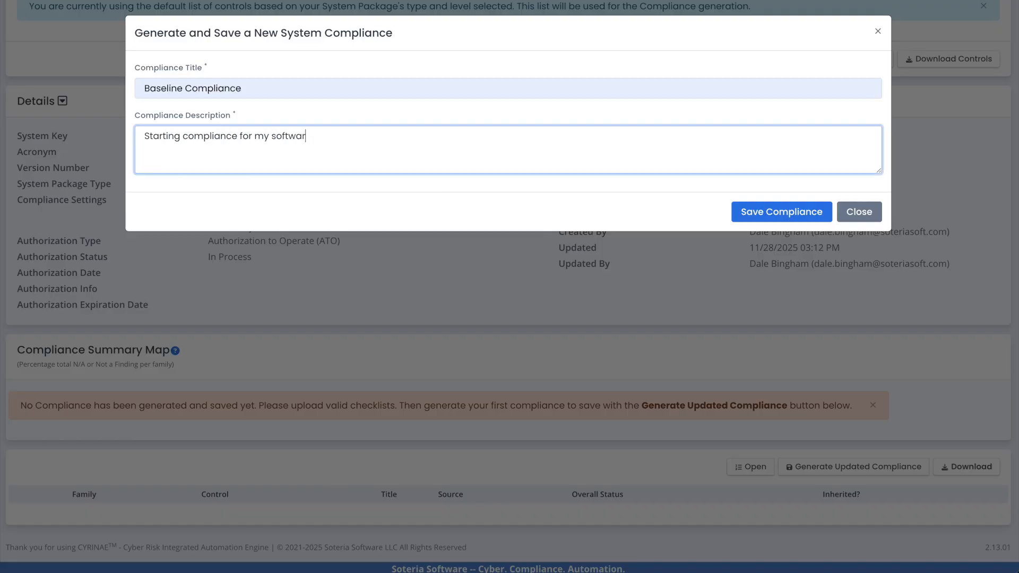
text(e stack)
click(593, 217)
click(759, 220)
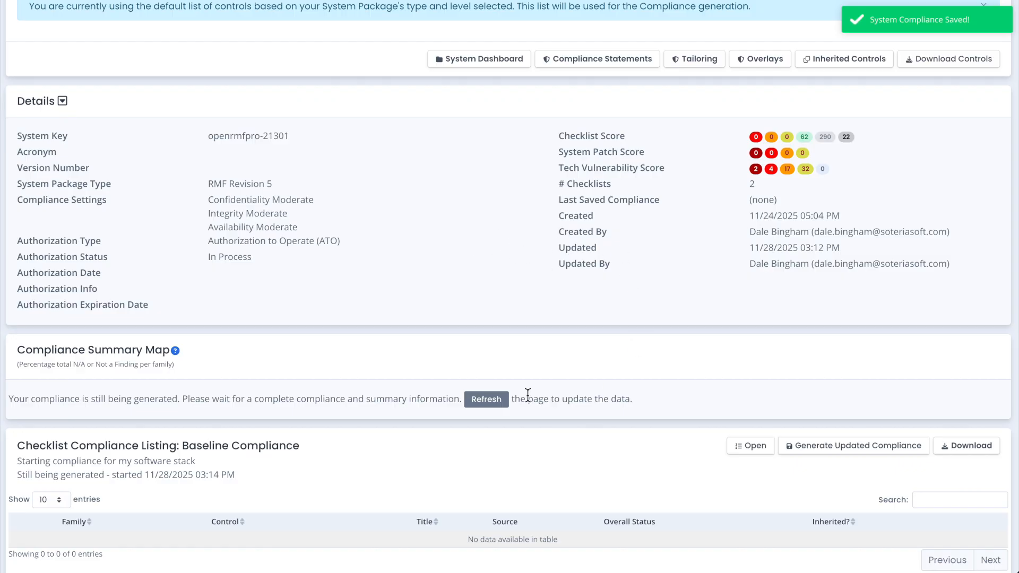
Refresh the compliance page and examine the control family summary map and the Baseline Compliance control listing
click(495, 400)
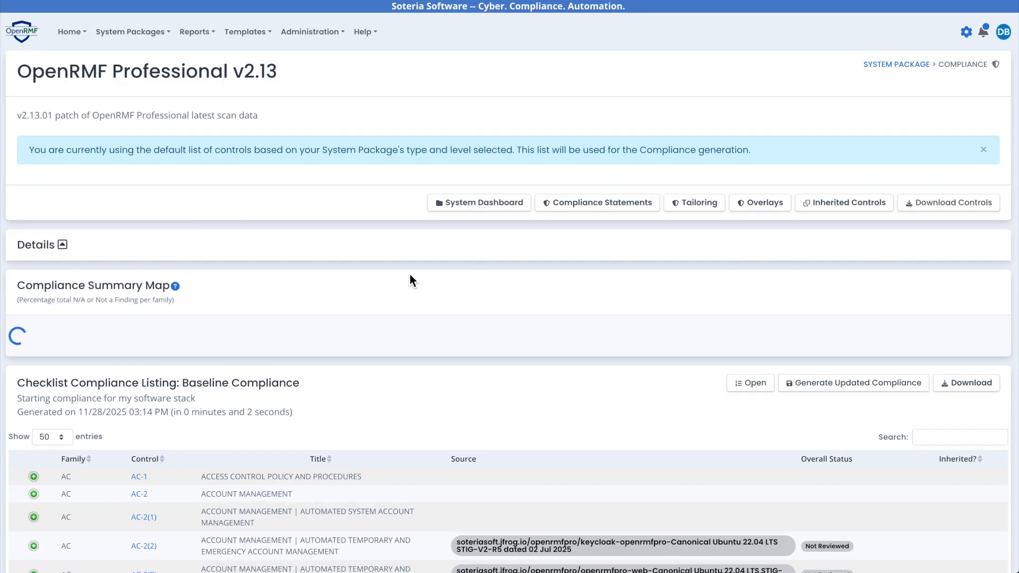
scroll(355, 237, down, 2)
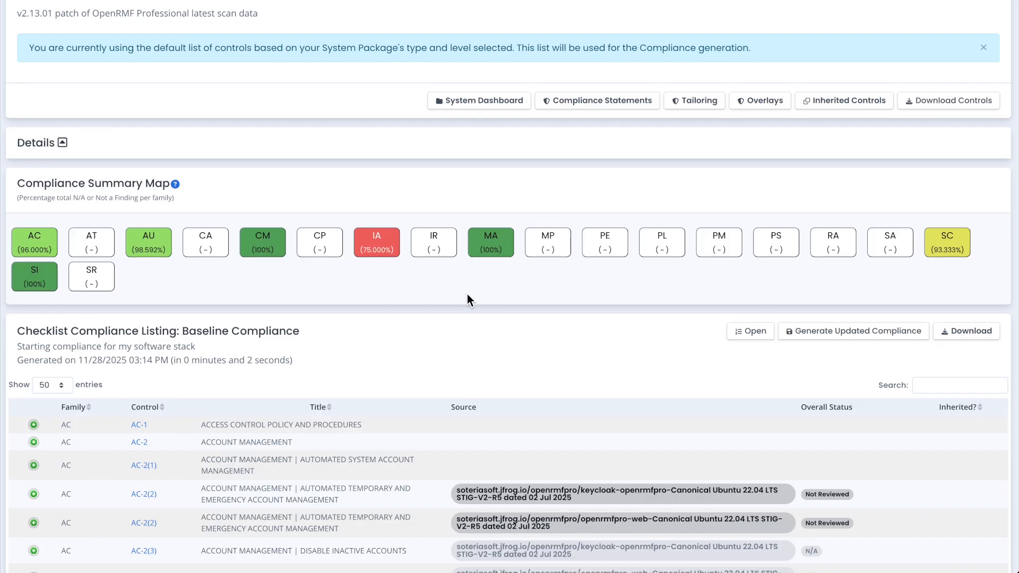
scroll(467, 294, down, 1)
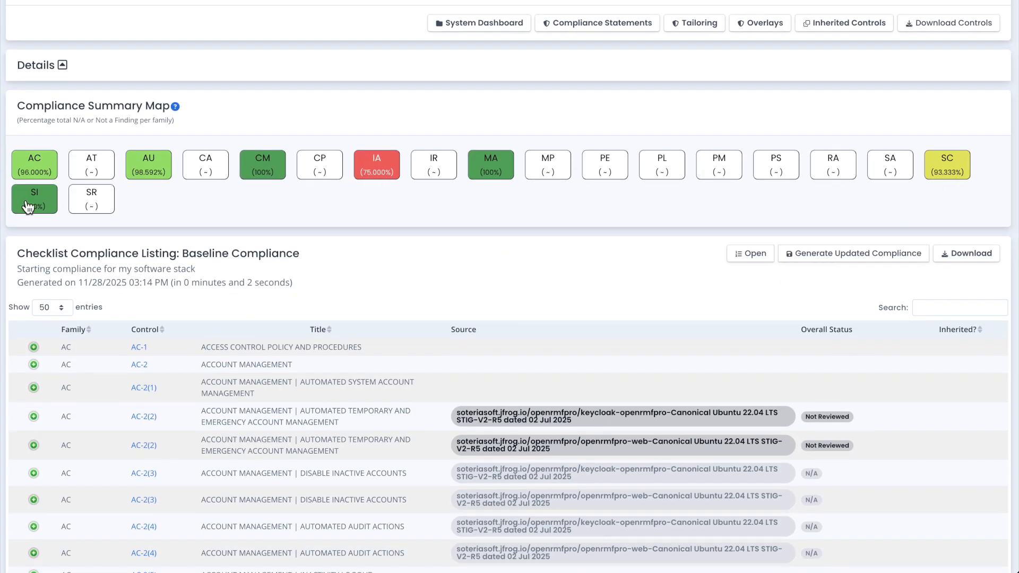
scroll(76, 216, down, 2)
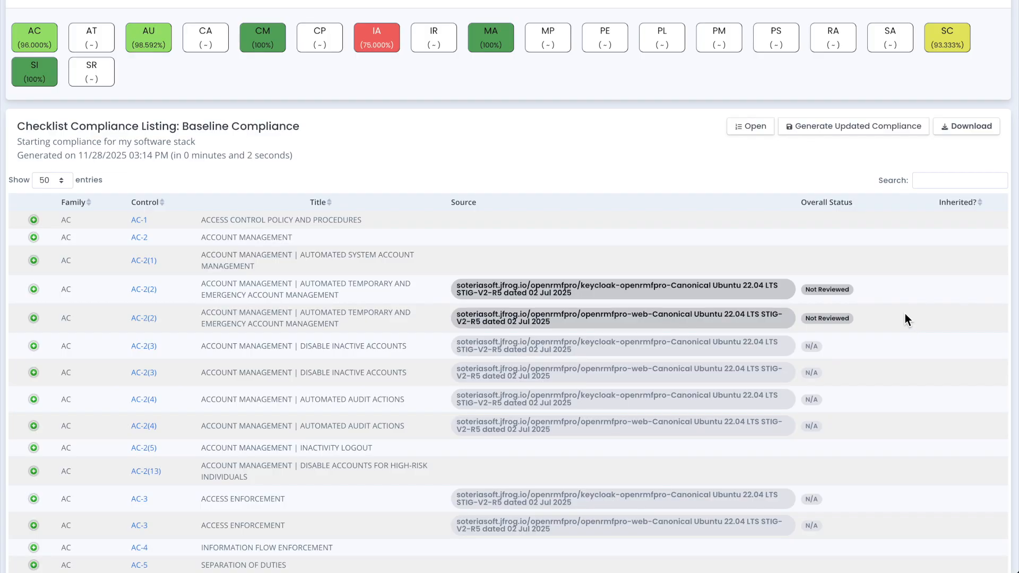
scroll(905, 314, down, 1)
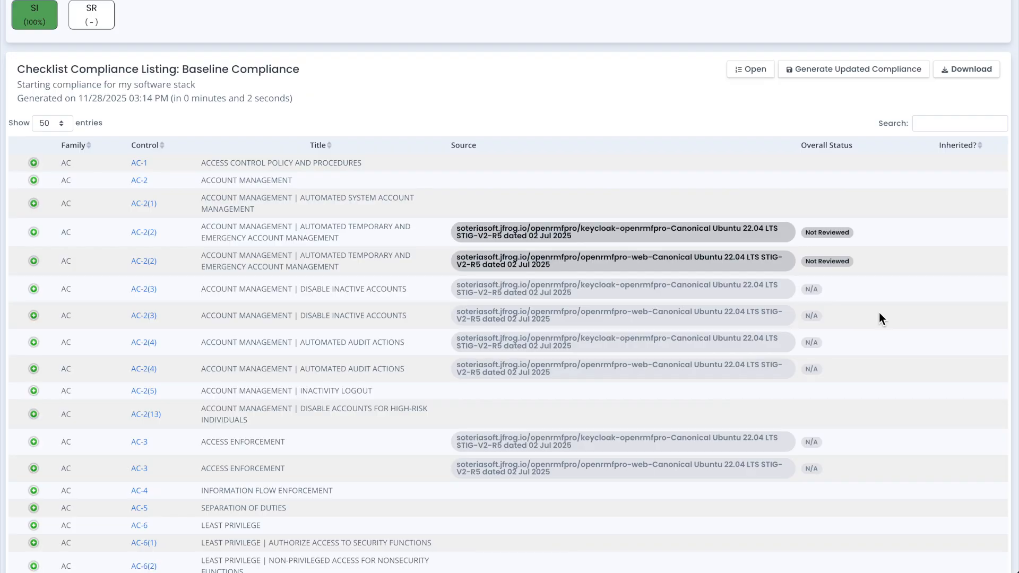
Expand the Keycloak entry for control AC-2(3) Disable Inactive Accounts and open its source checklist filtered by that control
click(288, 286)
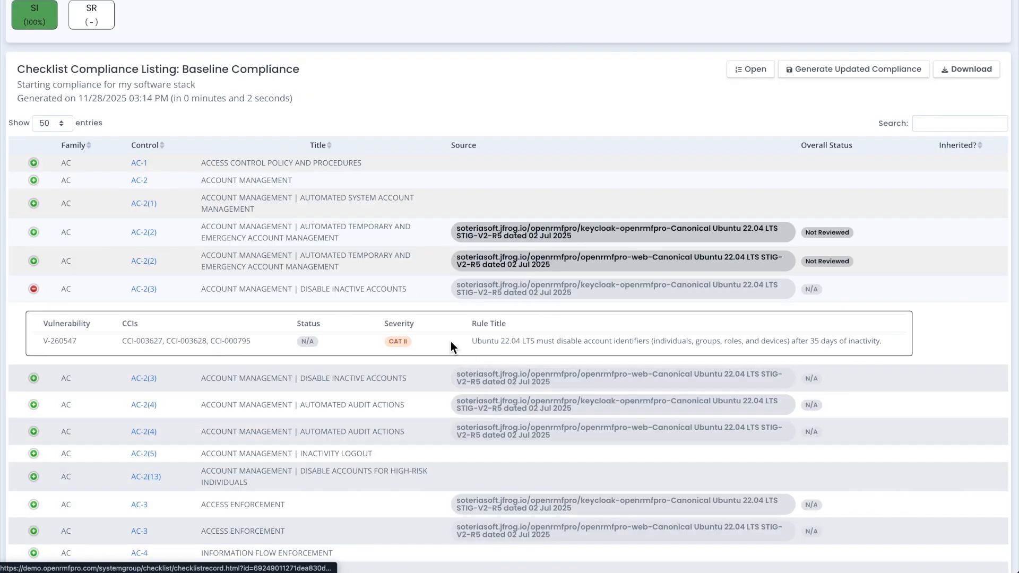
scroll(415, 151, down, 1)
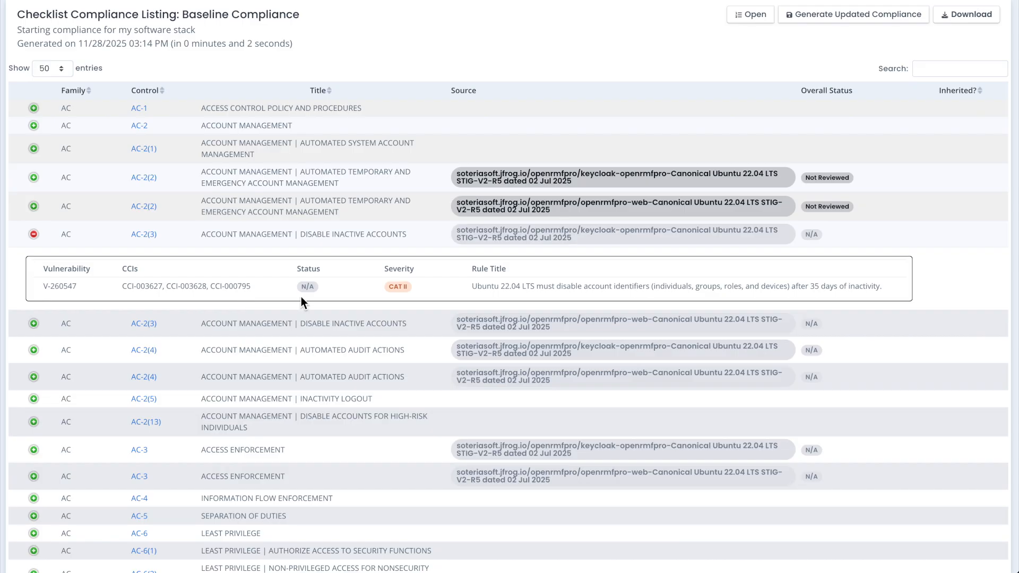
click(527, 240)
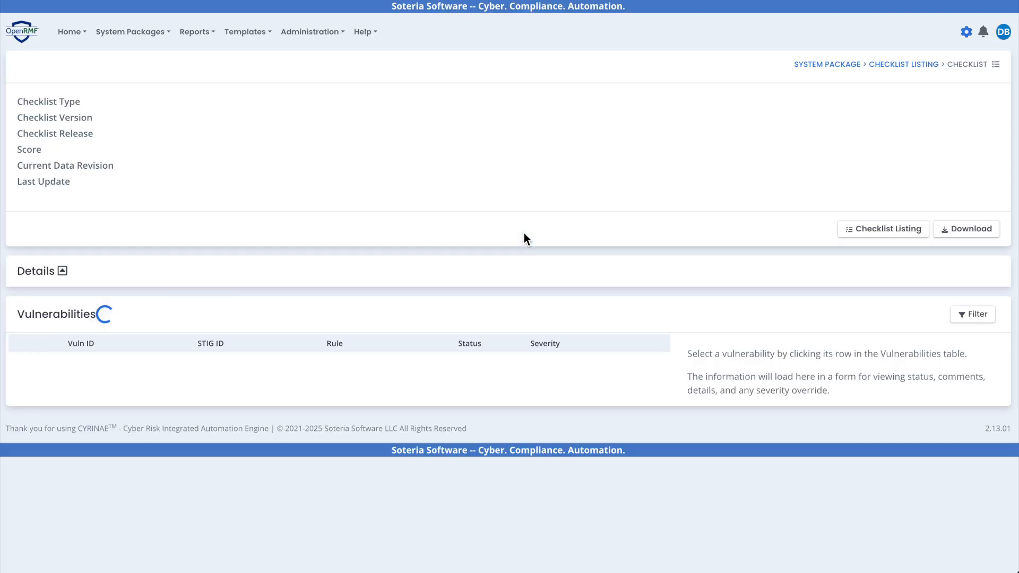
scroll(504, 248, down, 2)
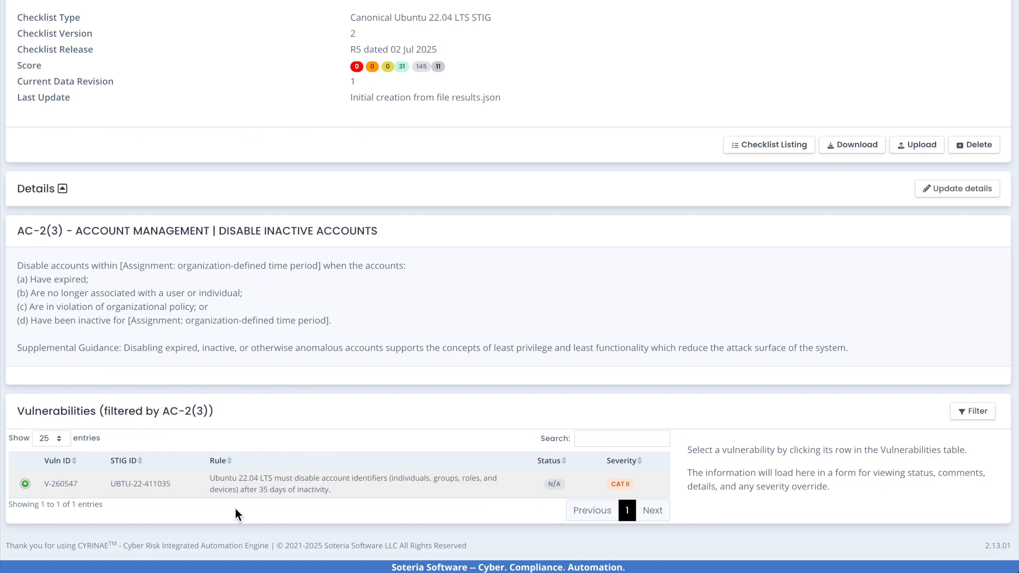
Expand vulnerability V-260547 and examine its check content, fix text, scan details and CCI references
click(25, 484)
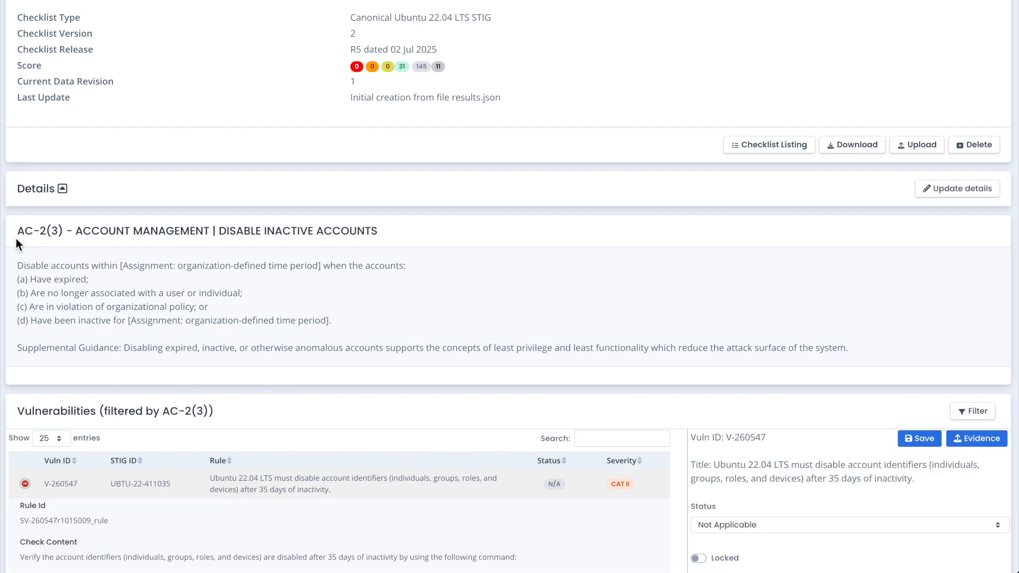
scroll(405, 326, down, 5)
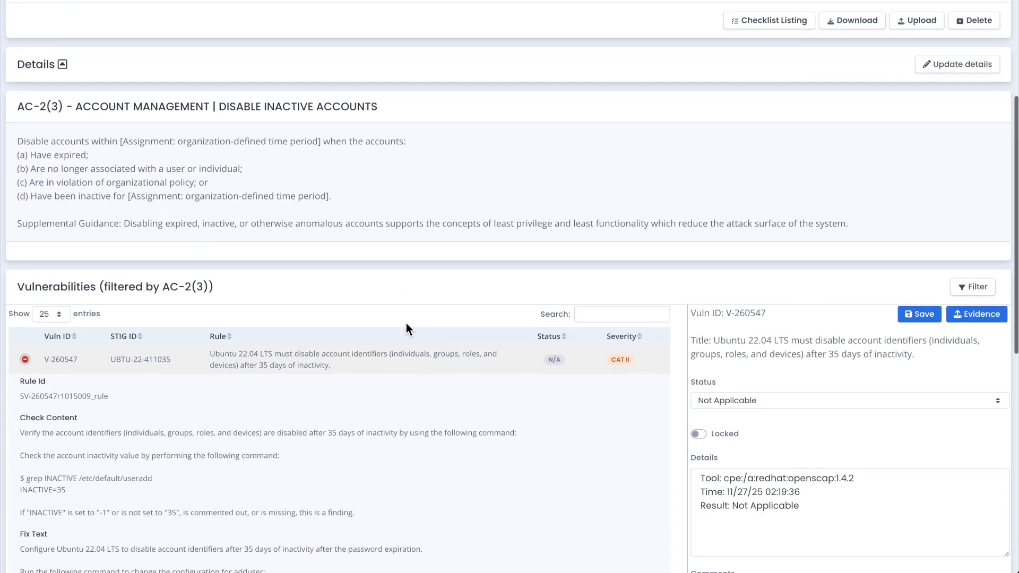
scroll(406, 320, down, 6)
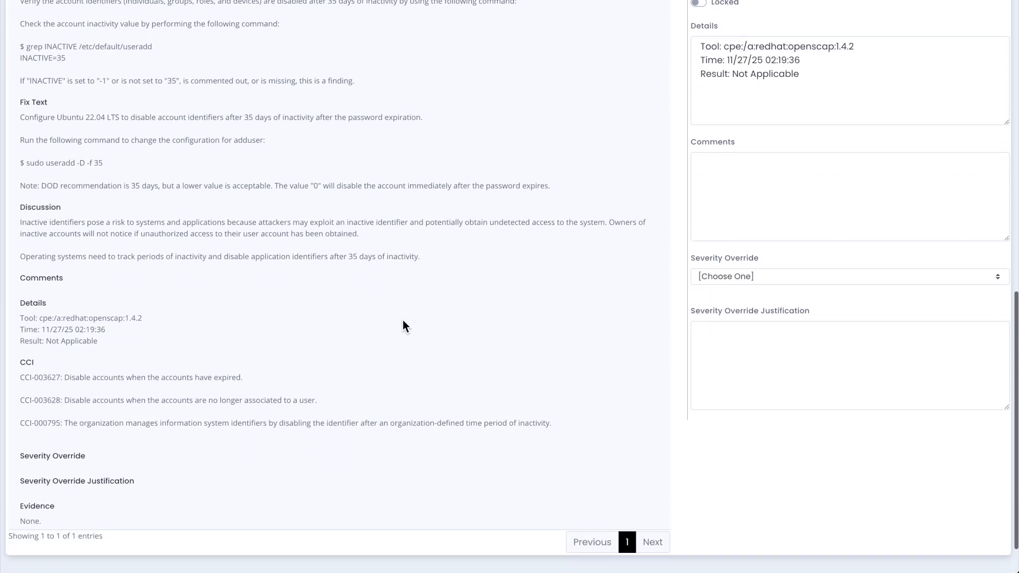
scroll(403, 321, up, 10)
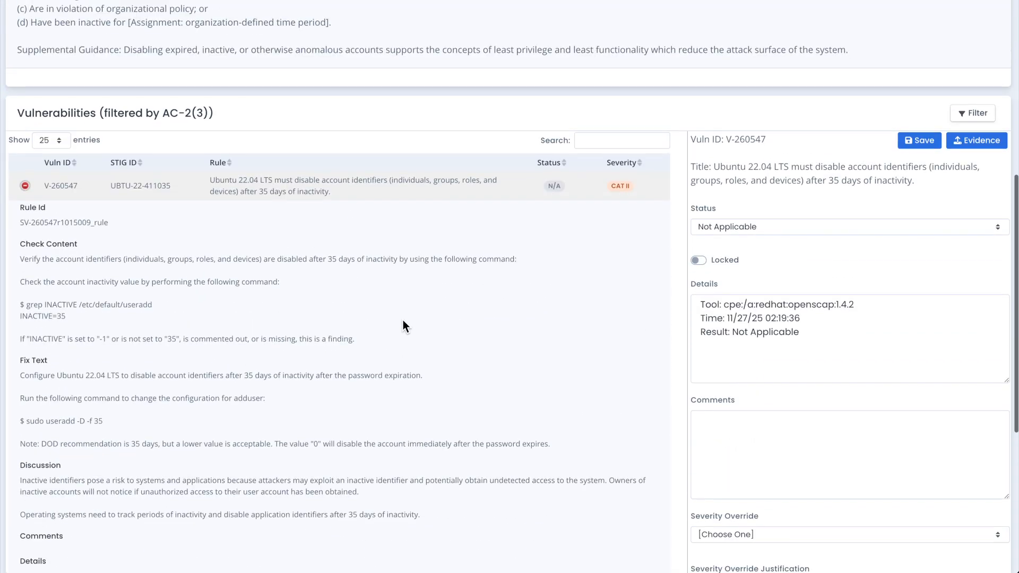
scroll(402, 326, up, 3)
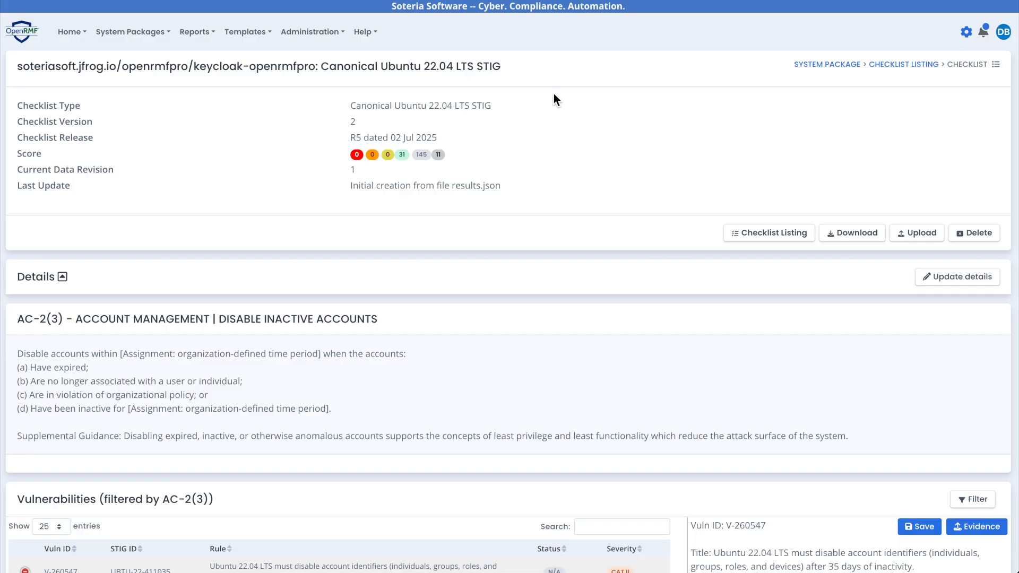
Open the system package's technology scan score history and examine the score trend and the vulnerability scores by source project
click(838, 66)
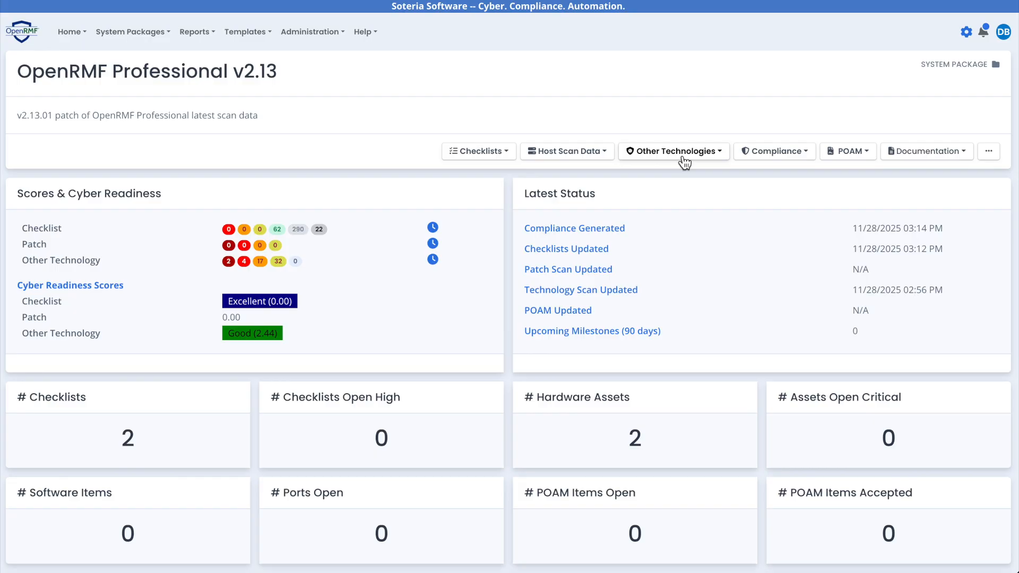
click(623, 293)
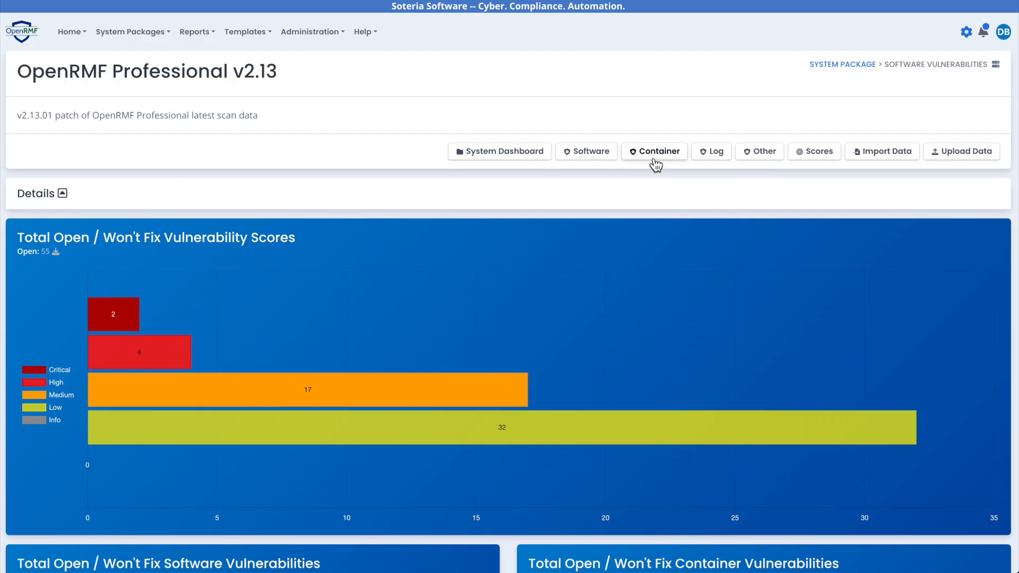
click(809, 153)
scroll(401, 168, down, 5)
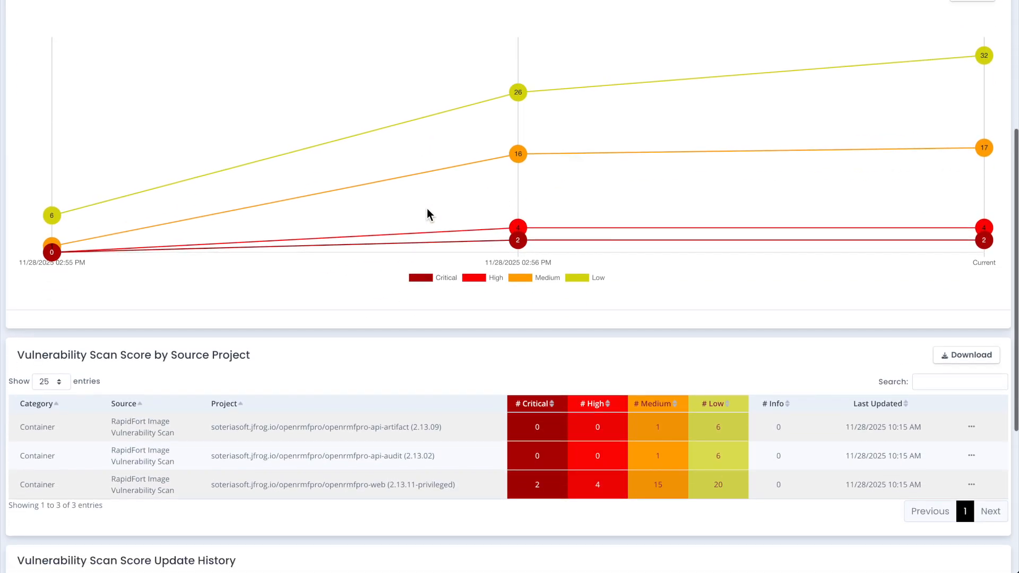
scroll(268, 306, down, 1)
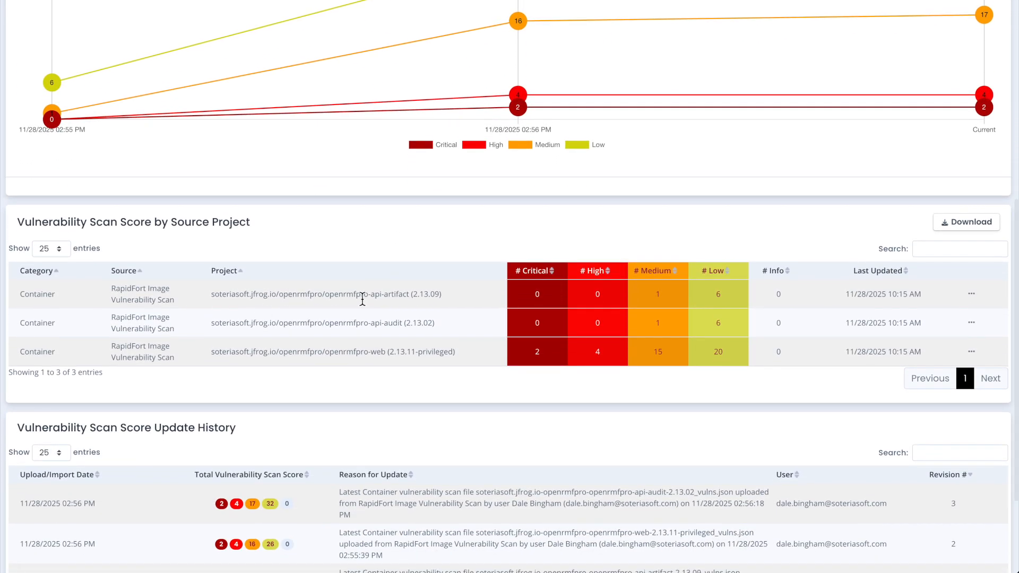
scroll(249, 305, up, 1)
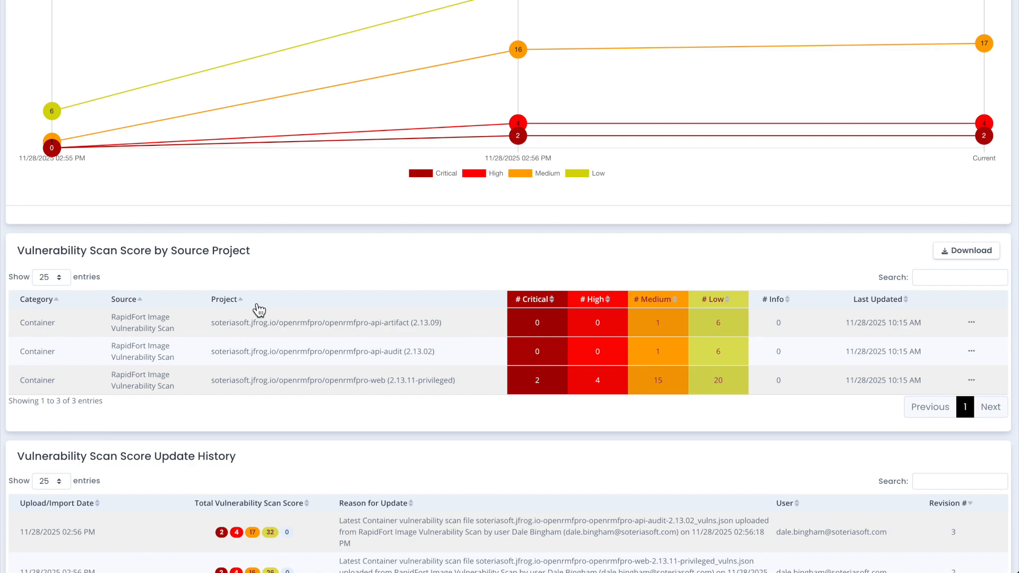
scroll(259, 310, up, 12)
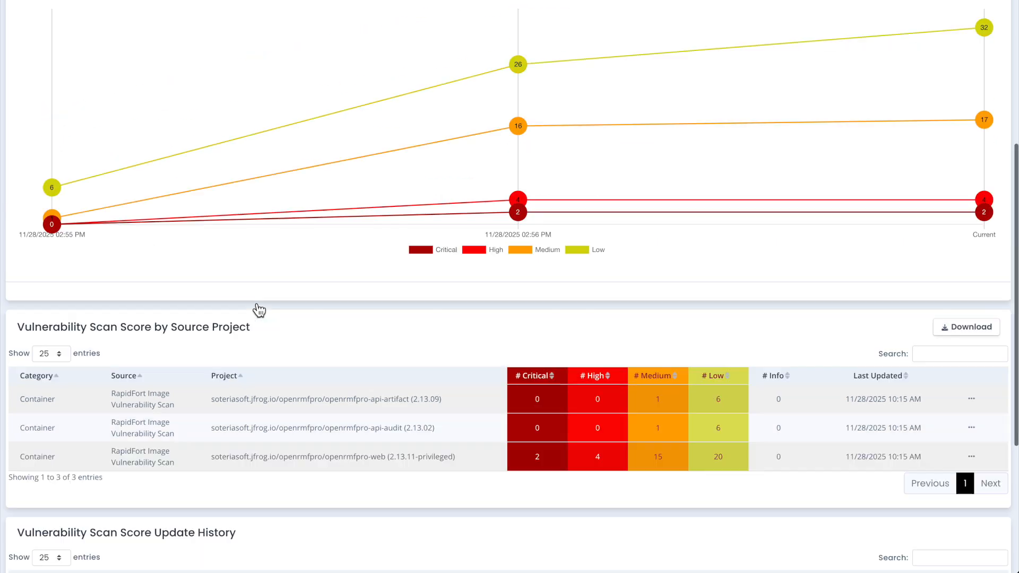